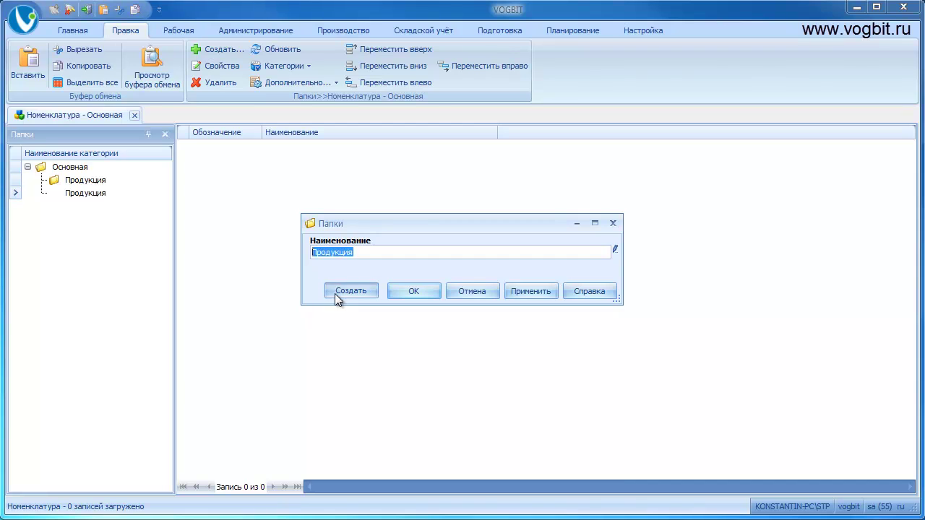
Finish naming the new folder Покупные, and create subfolders Готовая продукция and Узлы и детали under Продукция
{"action": "left_click", "coordinate": [426, 292]}
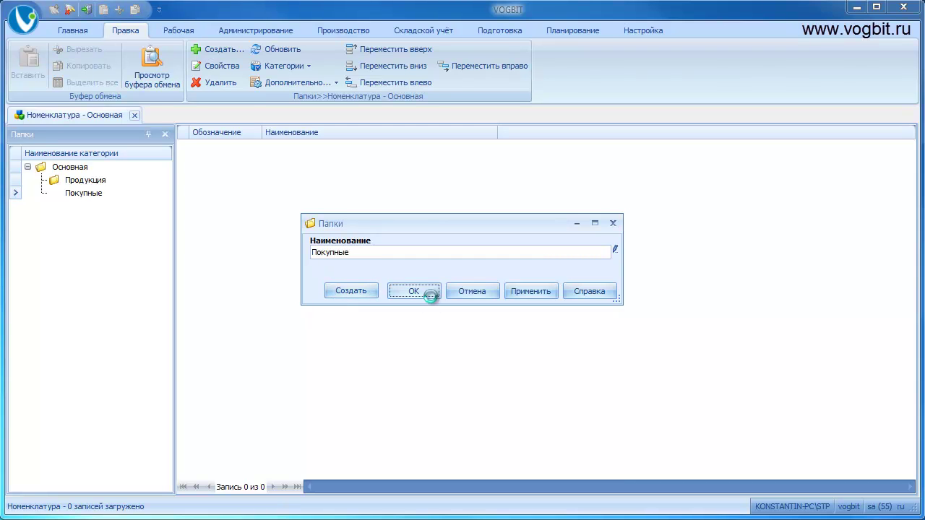
{"action": "left_click", "coordinate": [79, 183]}
{"action": "right_click", "coordinate": [79, 183]}
{"action": "left_click", "coordinate": [106, 209]}
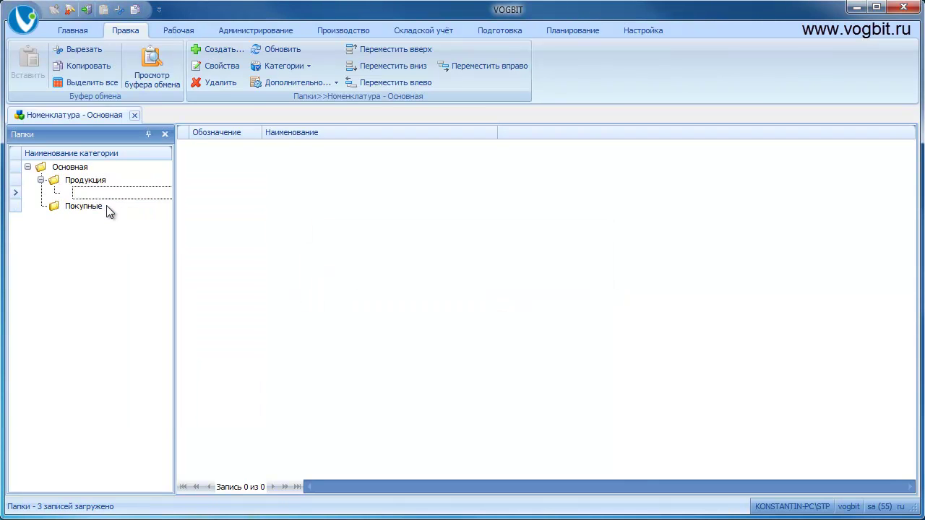
{"action": "type", "text": "Готовая продукция"}
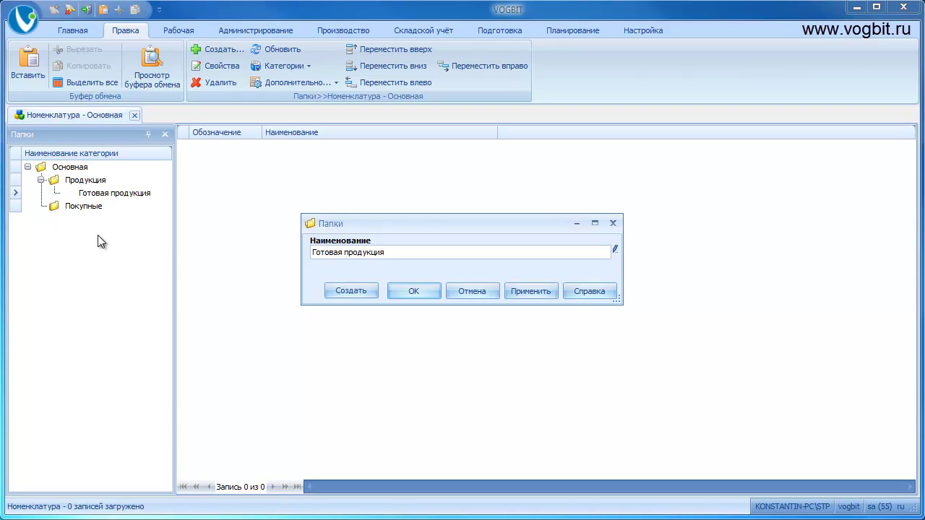
{"action": "left_click", "coordinate": [329, 294]}
{"action": "type", "text": "Узлы и детали"}
{"action": "left_click", "coordinate": [422, 292]}
Create a subfolder named Серия МВ inside the Узлы и детали folder
{"action": "right_click", "coordinate": [120, 210]}
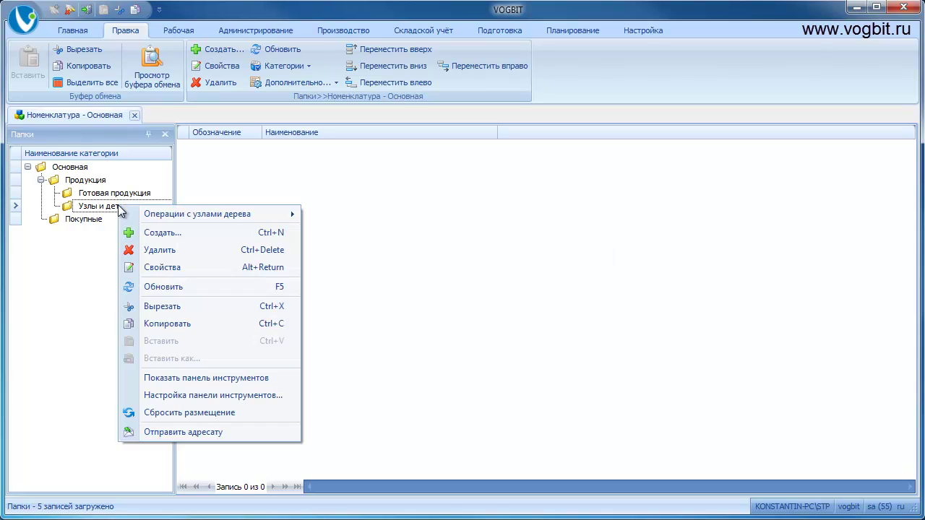
{"action": "left_click", "coordinate": [159, 232]}
{"action": "type", "text": "Серия МВ"}
{"action": "left_click", "coordinate": [412, 291]}
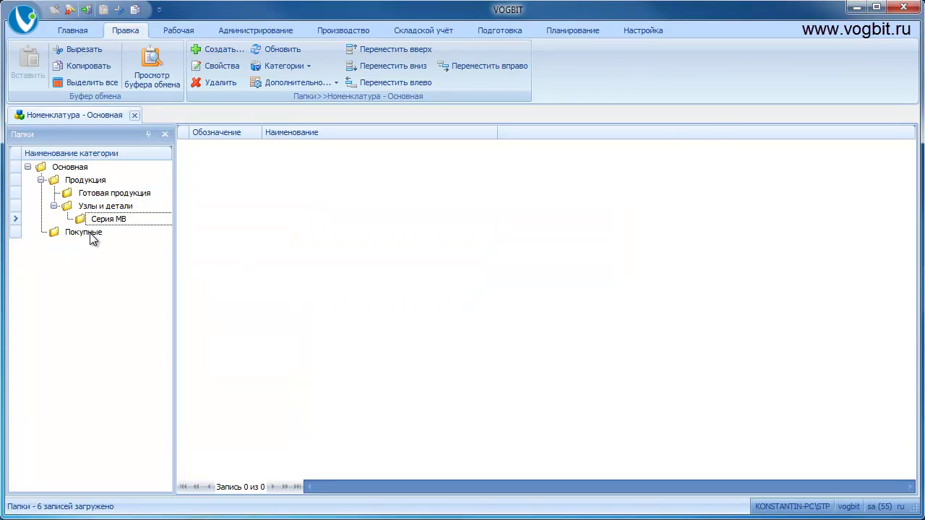
Create two subfolders, Крепёж and Прочее, inside the Покупные folder
{"action": "right_click", "coordinate": [92, 240]}
{"action": "left_click", "coordinate": [140, 261]}
{"action": "type", "text": "Крепёж"}
{"action": "left_click", "coordinate": [351, 292]}
{"action": "type", "text": "Прочее"}
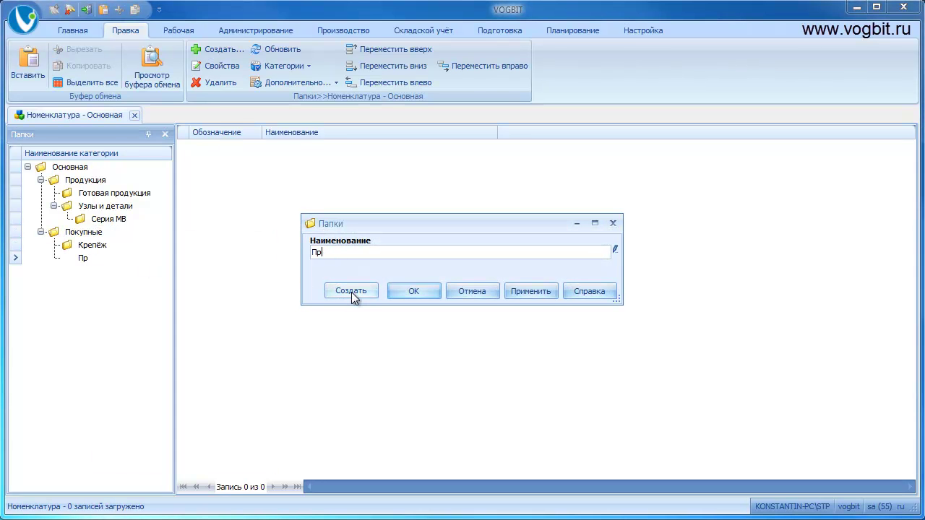
{"action": "left_click", "coordinate": [415, 289]}
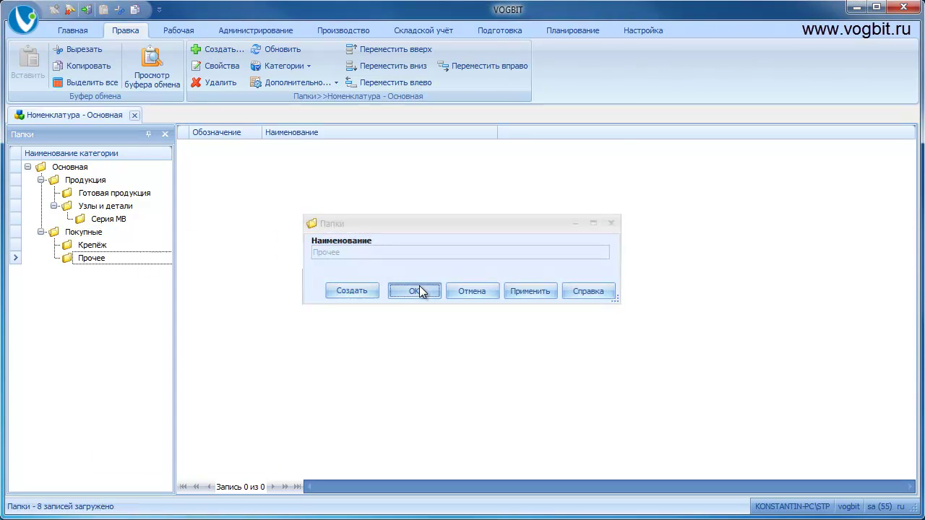
Create the subfolders Болты, Винты, Шпильки, Гайки and Шайбы inside the Крепёж folder
{"action": "right_click", "coordinate": [108, 247]}
{"action": "left_click", "coordinate": [134, 274]}
{"action": "type", "text": "Болты"}
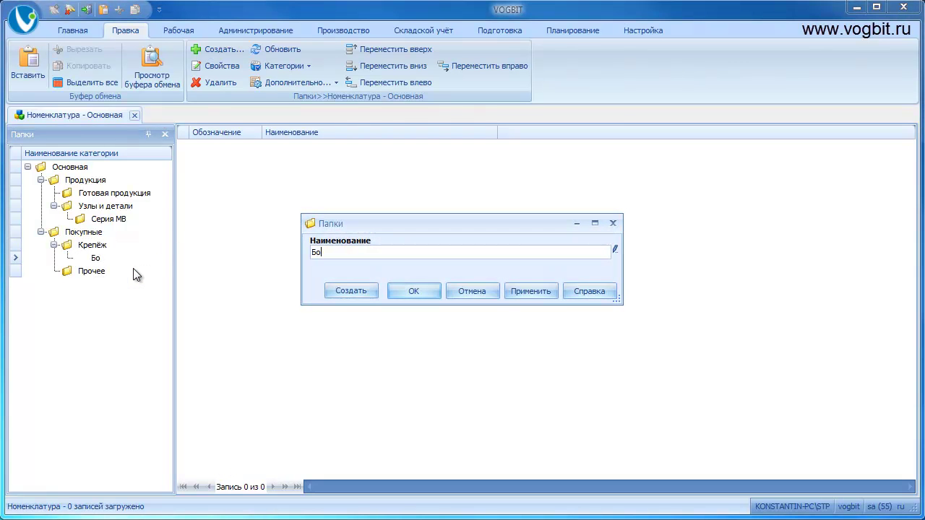
{"action": "left_click", "coordinate": [344, 292]}
{"action": "type", "text": "Винты"}
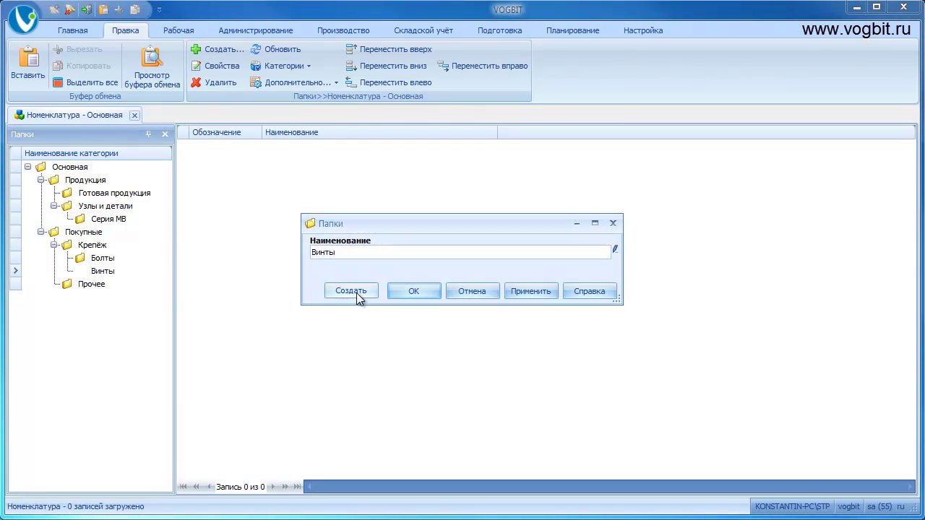
{"action": "left_click", "coordinate": [356, 293]}
{"action": "type", "text": "Шпильки"}
{"action": "left_click", "coordinate": [336, 294]}
{"action": "type", "text": "Гайки"}
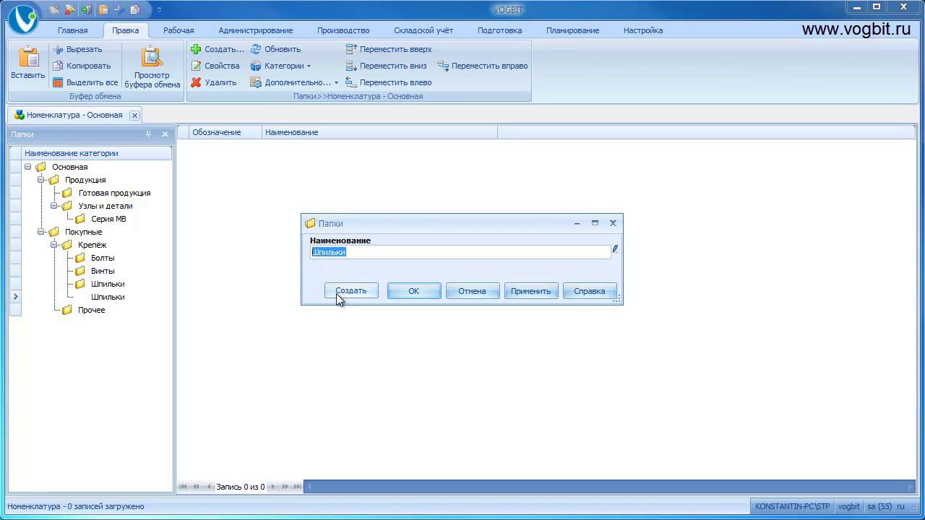
{"action": "left_click", "coordinate": [336, 294]}
{"action": "type", "text": "Шайбы"}
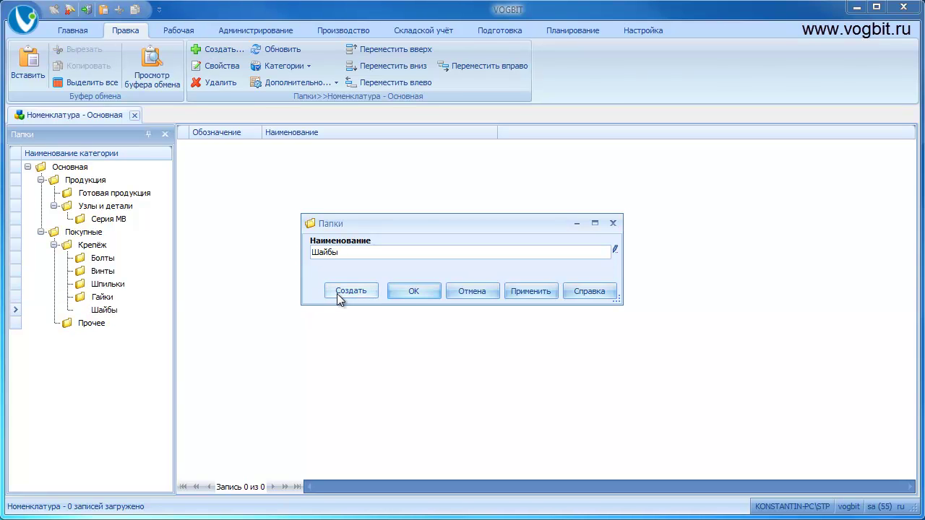
{"action": "left_click", "coordinate": [414, 293]}
{"action": "left_click", "coordinate": [323, 342]}
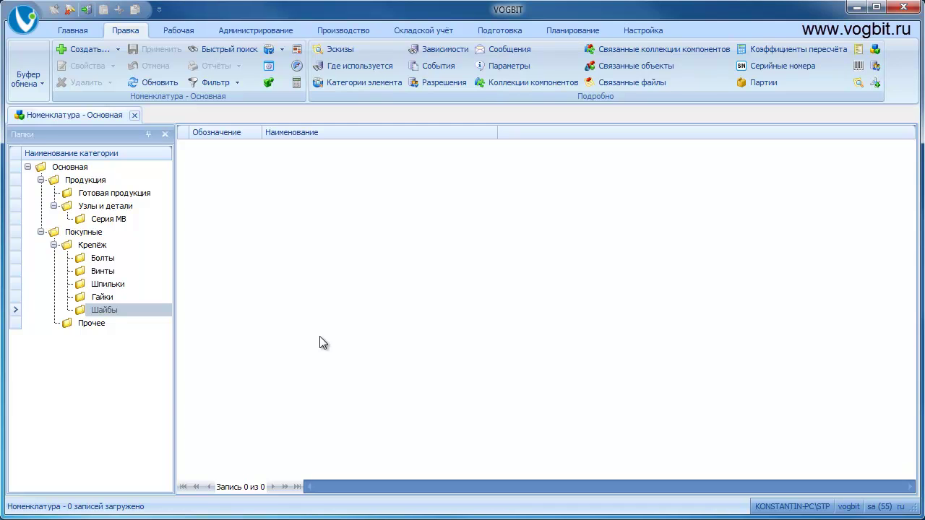
Add a nomenclature item to the Готовая продукция folder with designation МВ19.000.000 and name Шкаф монтажный
{"action": "left_click", "coordinate": [42, 232]}
{"action": "left_click", "coordinate": [83, 193]}
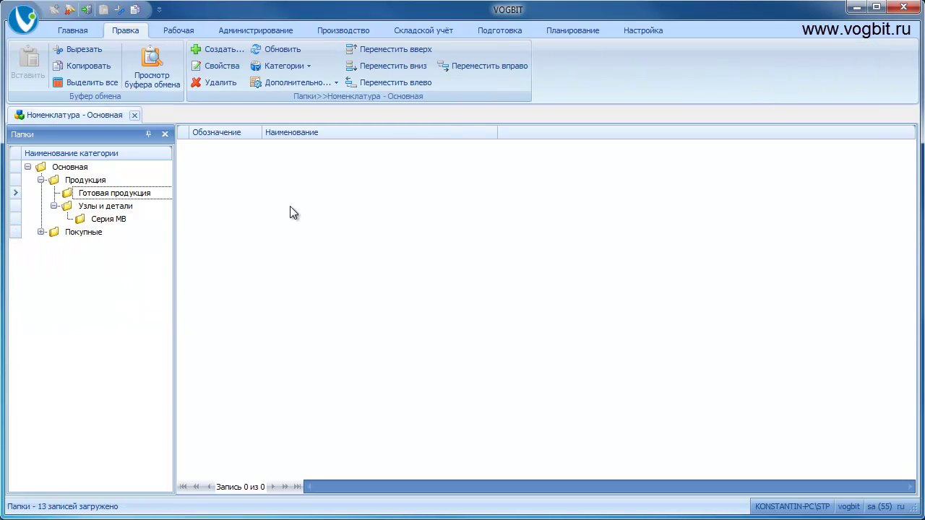
{"action": "left_click", "coordinate": [292, 209]}
{"action": "left_click", "coordinate": [79, 49]}
{"action": "type", "text": "МВ19.000.000"}
{"action": "left_click", "coordinate": [380, 283]}
{"action": "type", "text": "Шкаф монтажный"}
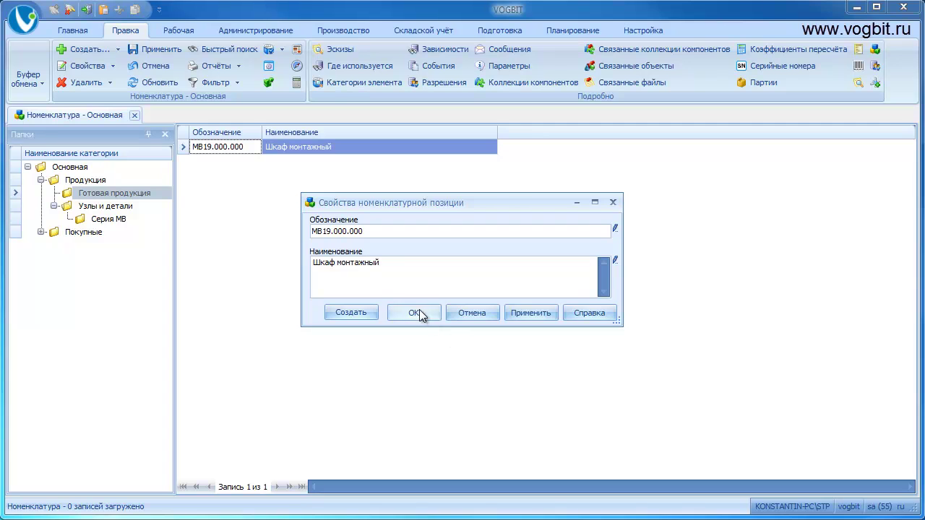
{"action": "left_click", "coordinate": [419, 313]}
Add an item to the Серия МВ folder with designation МВ19.001.000 and name Корпус шкафа
{"action": "left_click", "coordinate": [127, 219]}
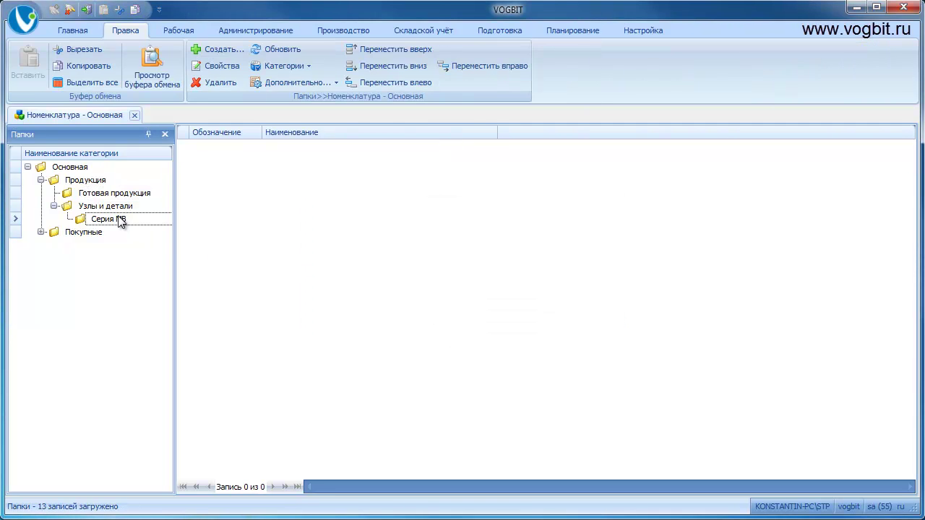
{"action": "left_click", "coordinate": [76, 50]}
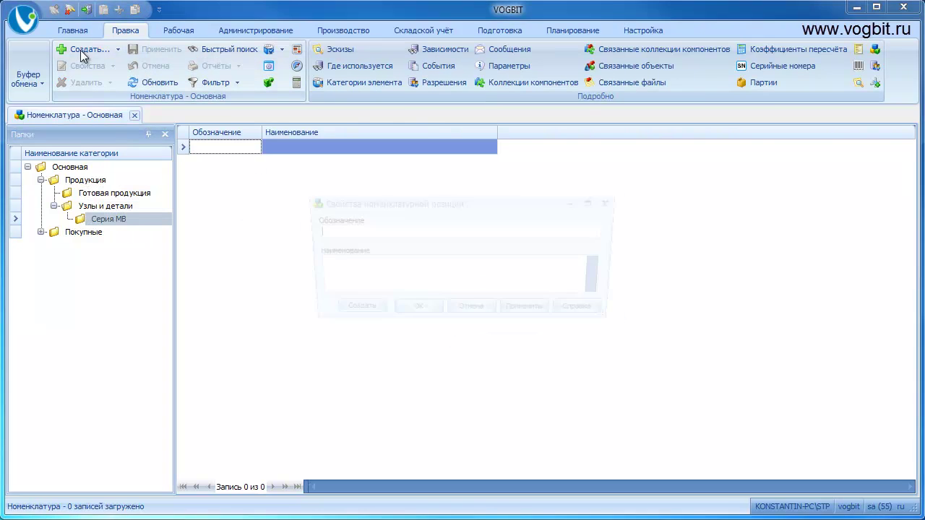
{"action": "type", "text": "МВ19.001.000"}
{"action": "left_click", "coordinate": [364, 281]}
{"action": "type", "text": "Корпус шкафа"}
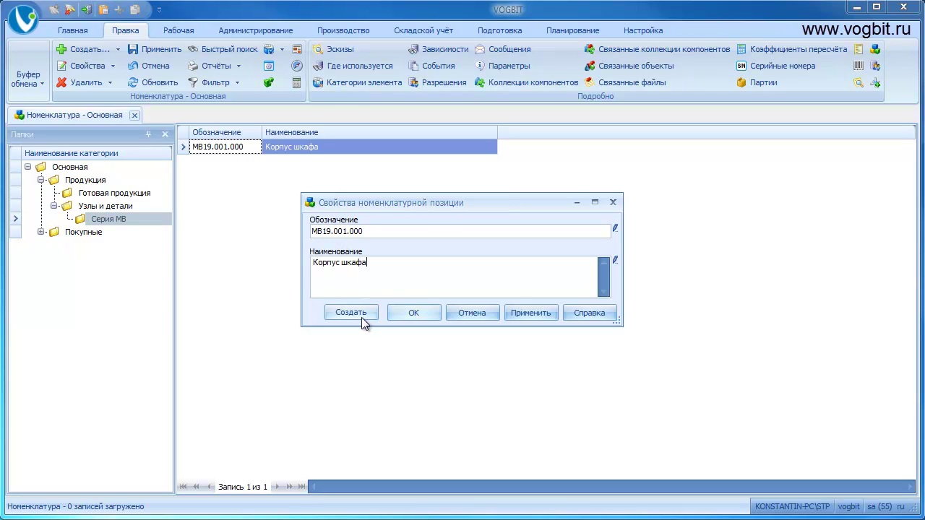
Add another Серия МВ item with designation МВ19.002.000 and name Дверь шкафа
{"action": "left_click", "coordinate": [364, 316]}
{"action": "left_click", "coordinate": [352, 231]}
{"action": "key", "text": "BackSpace"}
{"action": "type", "text": "2"}
{"action": "double_click", "coordinate": [329, 264]}
{"action": "key", "text": "BackSpace"}
{"action": "type", "text": "Дверь"}
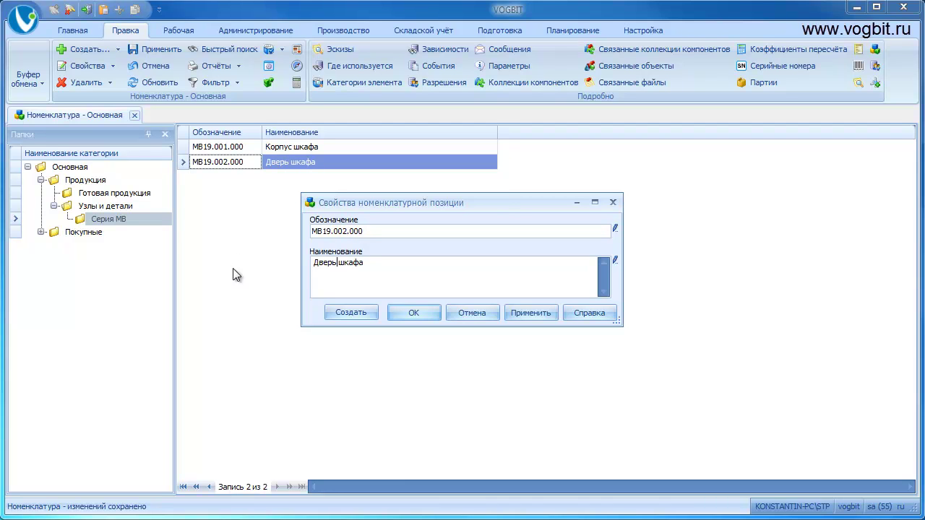
Add another Серия МВ item with designation МВ19.003.000 and name Панель монтажная
{"action": "left_click", "coordinate": [351, 313]}
{"action": "left_click", "coordinate": [347, 231]}
{"action": "left_click_drag", "start_coordinate": [392, 262], "coordinate": [290, 254]}
{"action": "type", "text": "Панель монтажная"}
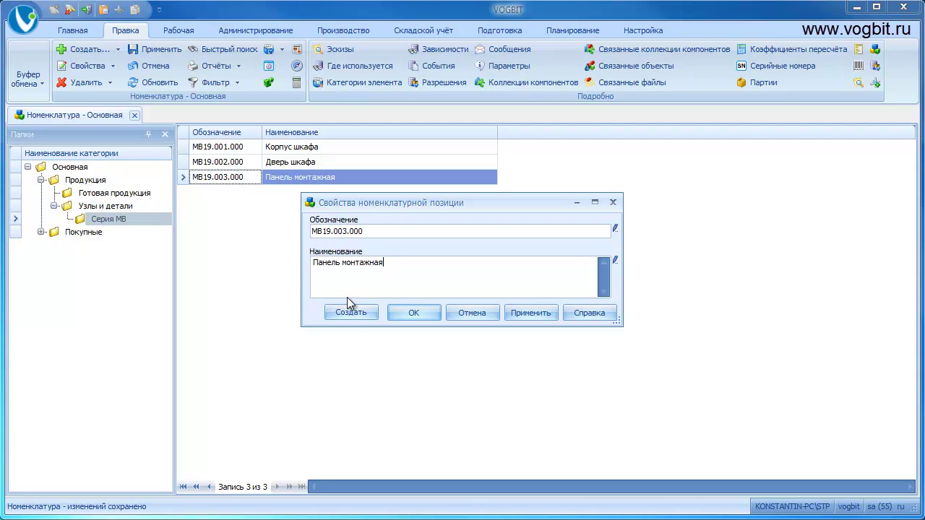
Add another Серия МВ item with designation МВ19.004.000 and name DIN рейка 35х7.5 450мм
{"action": "left_click", "coordinate": [351, 313]}
{"action": "left_click", "coordinate": [349, 231]}
{"action": "key", "text": "BackSpace"}
{"action": "type", "text": "4"}
{"action": "left_click_drag", "start_coordinate": [403, 260], "coordinate": [303, 264]}
{"action": "type", "text": "DIN рейка 35х7.5 450мм"}
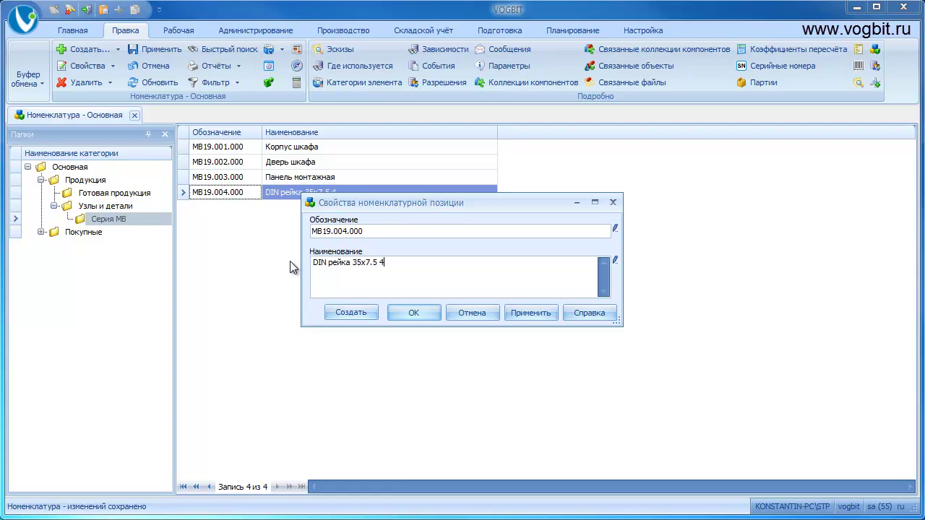
Add another Серия МВ item with designation МВ19.005.000 and name Решётка вентилятора
{"action": "left_click", "coordinate": [339, 314]}
{"action": "left_click", "coordinate": [349, 231]}
{"action": "key", "text": "BackSpace"}
{"action": "type", "text": "5"}
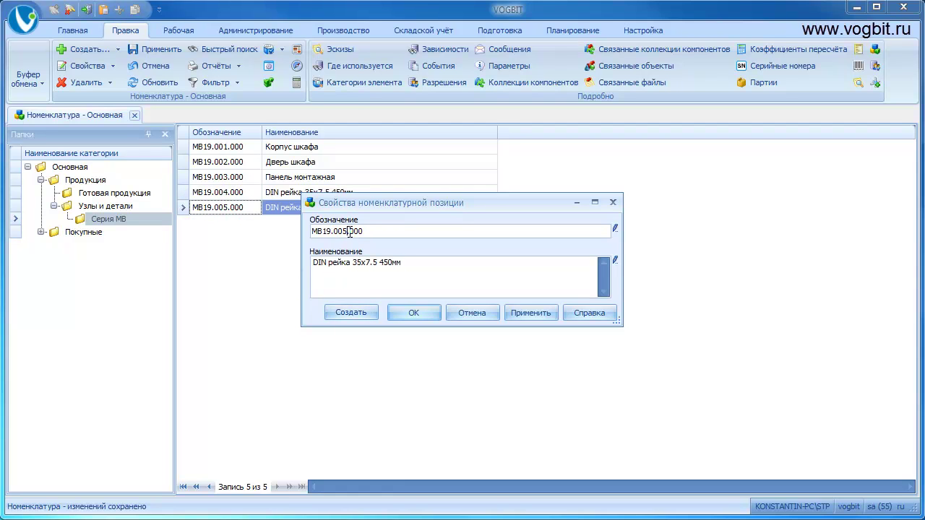
{"action": "left_click_drag", "start_coordinate": [426, 265], "coordinate": [235, 265]}
{"action": "type", "text": "Решётка вентилятора"}
Add another Серия МВ item with designation МВ19.001.001 and name Крышка верхняя корпуса
{"action": "left_click", "coordinate": [351, 312]}
{"action": "left_click", "coordinate": [349, 231]}
{"action": "key", "text": "BackSpace"}
{"action": "type", "text": "1"}
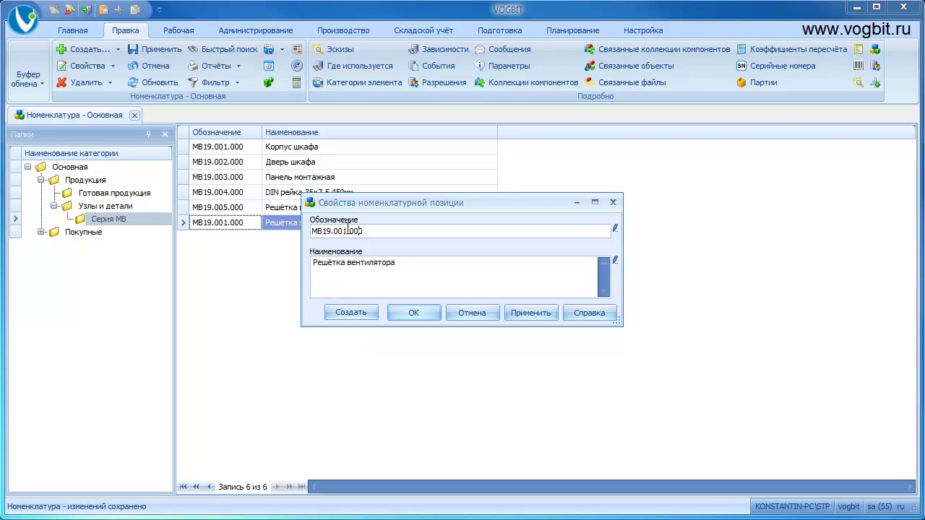
{"action": "left_click_drag", "start_coordinate": [407, 262], "coordinate": [188, 245]}
{"action": "type", "text": "Крышка в"}
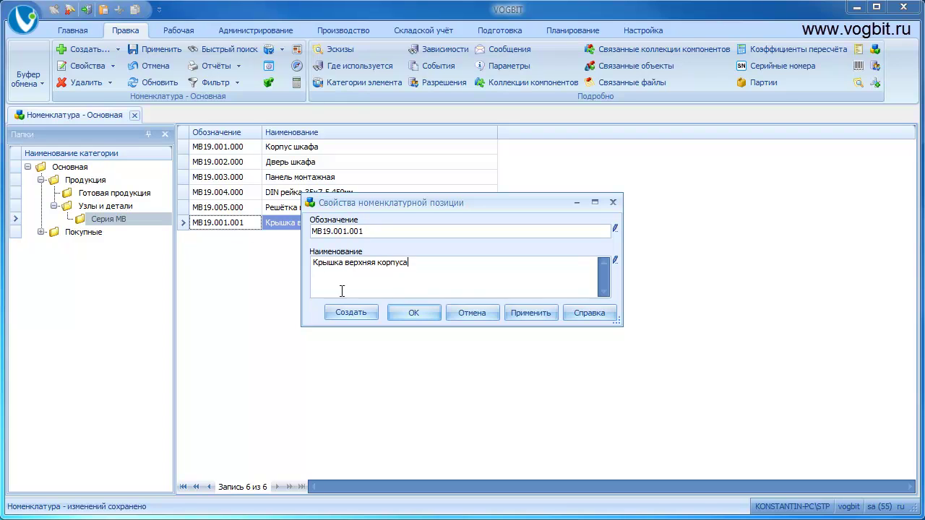
{"action": "left_click", "coordinate": [351, 312]}
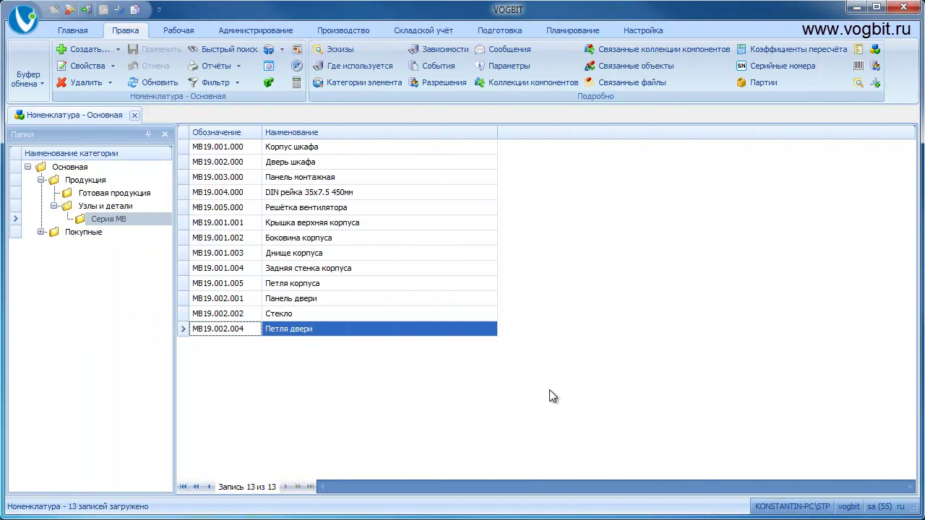
Add an item named Болт М8х8 ГОСТ 15591-70, without a designation, to the Болты folder under Покупные
{"action": "left_click", "coordinate": [39, 232]}
{"action": "left_click", "coordinate": [94, 261]}
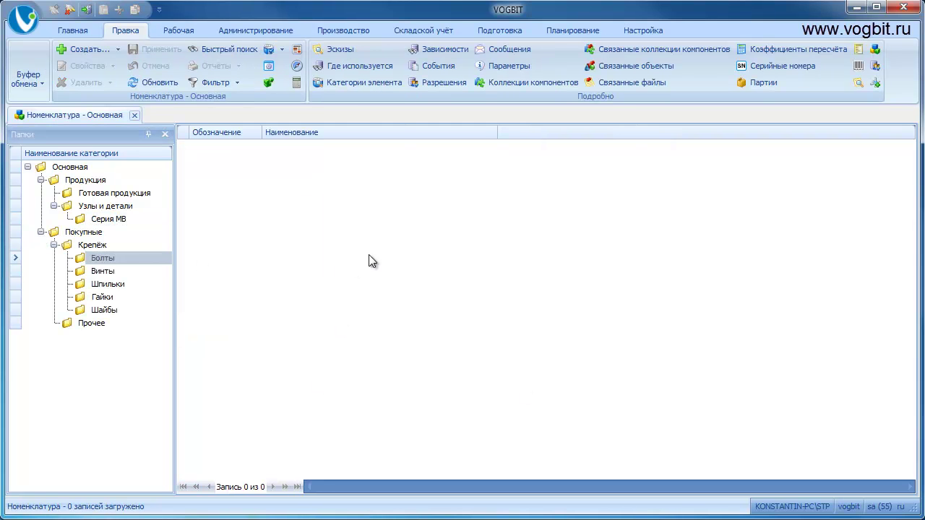
{"action": "left_click", "coordinate": [86, 49]}
{"action": "type", "text": "Болт M8x8 ГОСТ 15591-70"}
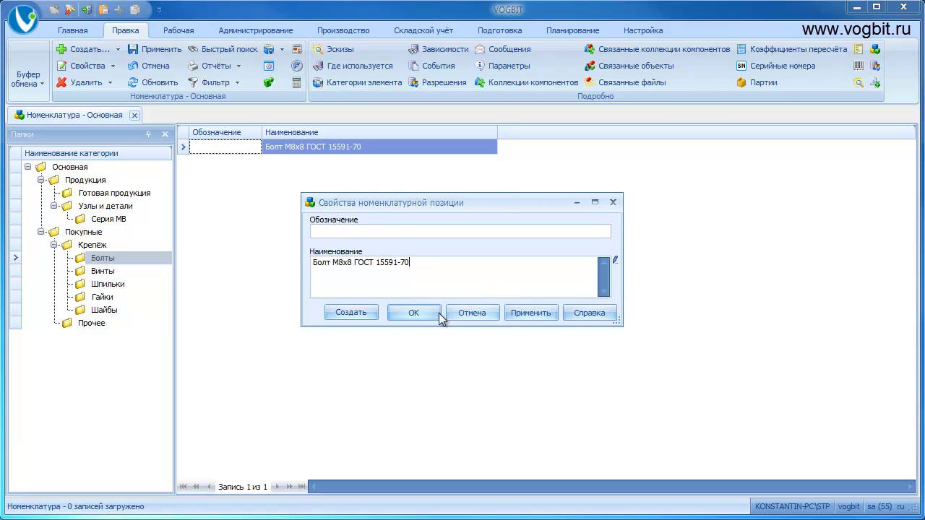
{"action": "left_click", "coordinate": [430, 313]}
Add an item named Винт А.М4х40 ГОСТ 1491-80, without a designation, to the Винты folder
{"action": "left_click", "coordinate": [111, 275]}
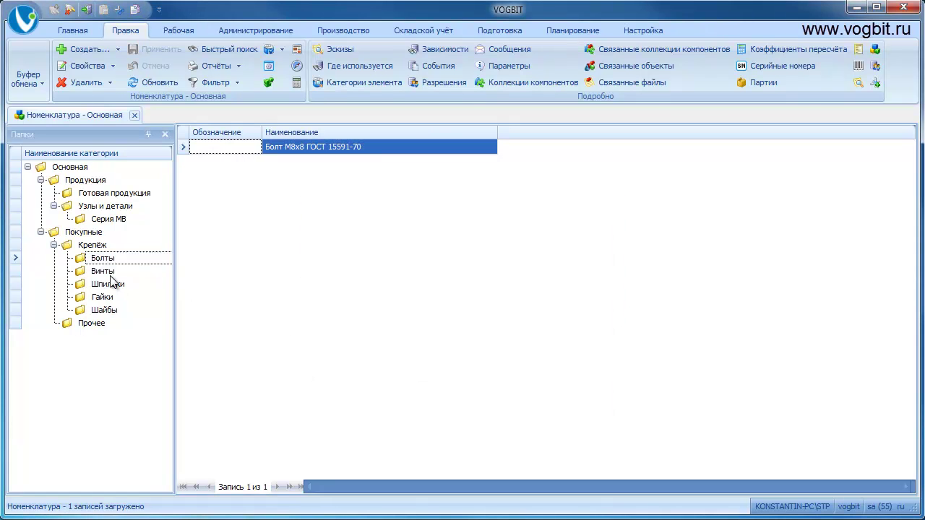
{"action": "left_click", "coordinate": [259, 211]}
{"action": "left_click", "coordinate": [81, 49]}
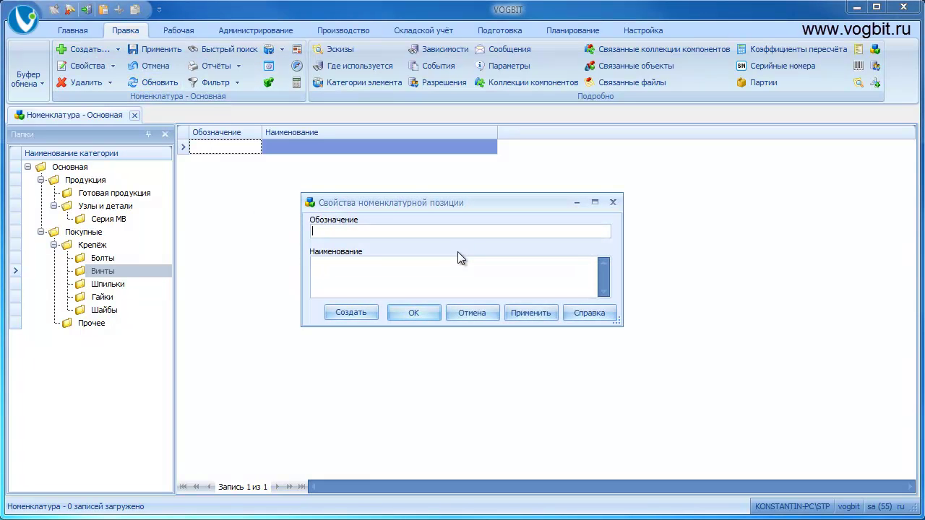
{"action": "type", "text": "Винт А.М4х40 ГОСТ 1491-80"}
Add a second item to the Винты folder named Винт А.М5х0,5х4 ГОСТ 11644-75
{"action": "left_click", "coordinate": [361, 313]}
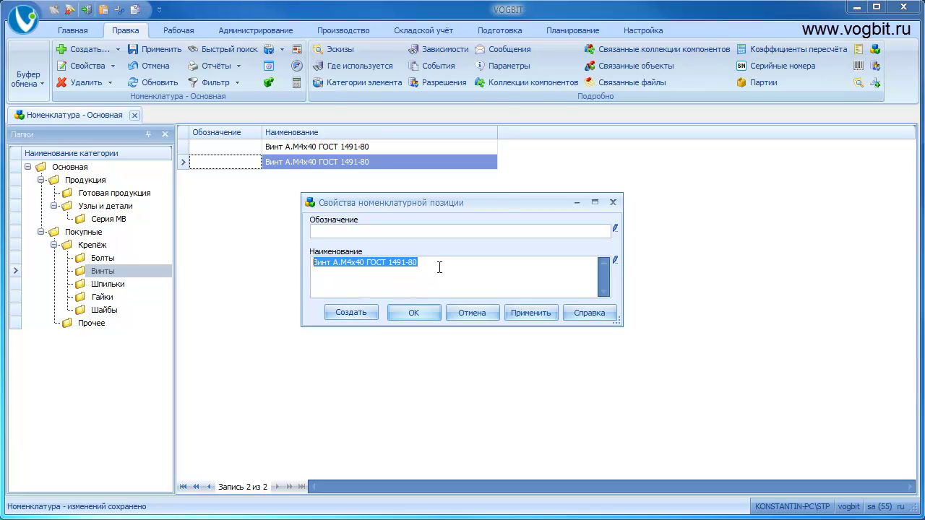
{"action": "left_click", "coordinate": [356, 265]}
{"action": "key", "text": "BackSpace"}
{"action": "key", "text": "BackSpace"}
{"action": "type", "text": "5х0,5х4"}
{"action": "key", "text": "Delete"}
{"action": "key", "text": "Delete"}
{"action": "key", "text": "End"}
{"action": "key", "text": "BackSpace"}
{"action": "key", "text": "BackSpace"}
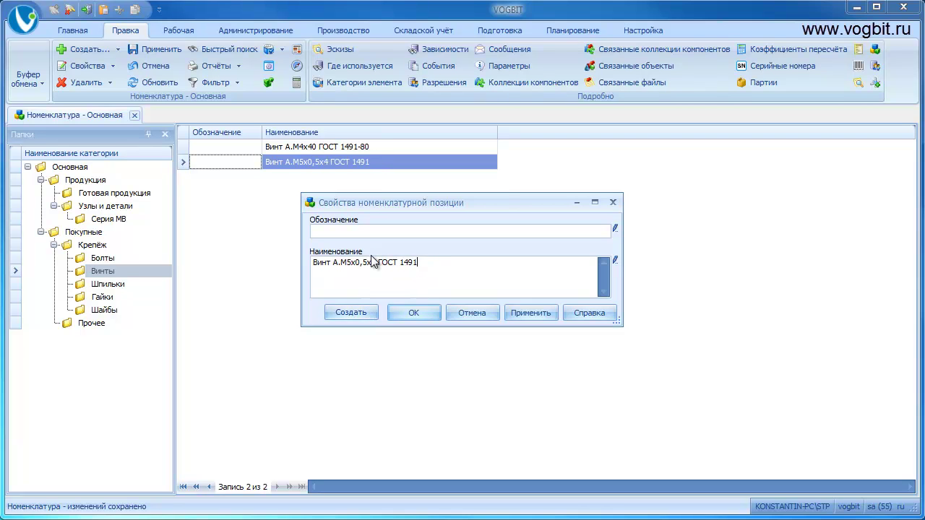
{"action": "type", "text": "44-75"}
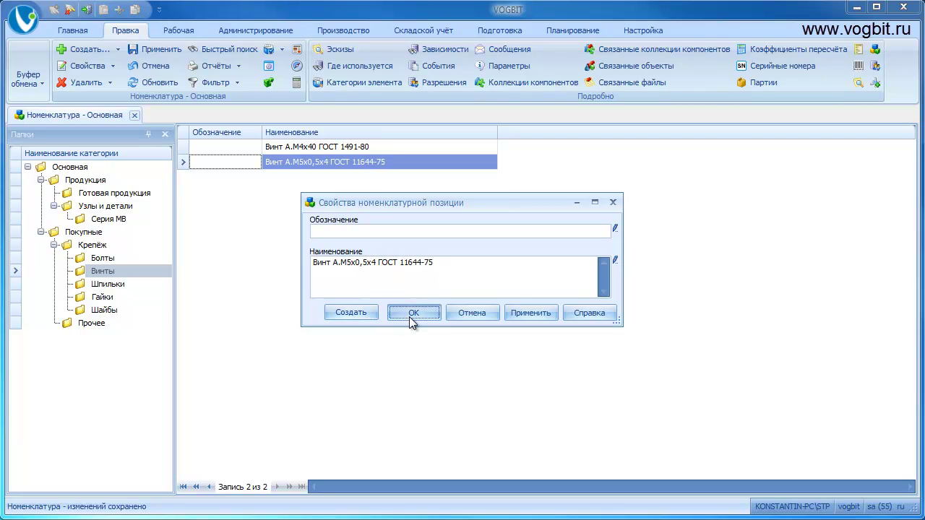
{"action": "left_click", "coordinate": [412, 312]}
Add a new item to the Шпильки folder and fill in its name
{"action": "left_click", "coordinate": [102, 285]}
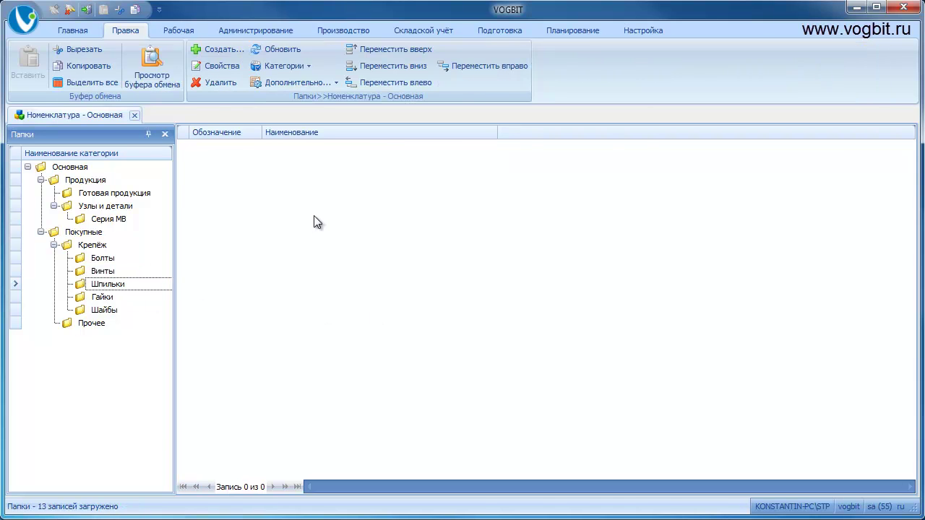
{"action": "left_click", "coordinate": [83, 49]}
{"action": "left_click", "coordinate": [412, 287]}
{"action": "type", "text": "Шпильки"}
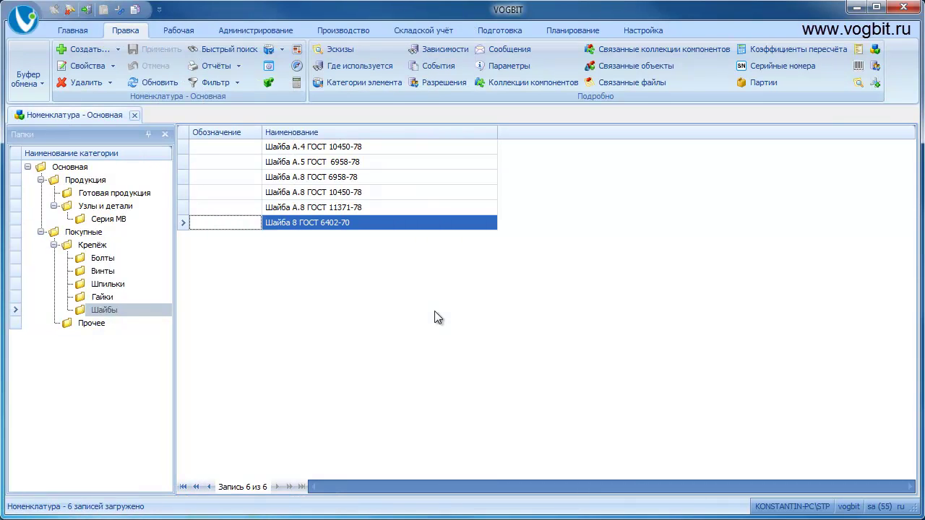
Add an item to the Прочее folder with designation WZ-015.24.001 and name Ручка, тип 24
{"action": "left_click", "coordinate": [110, 324]}
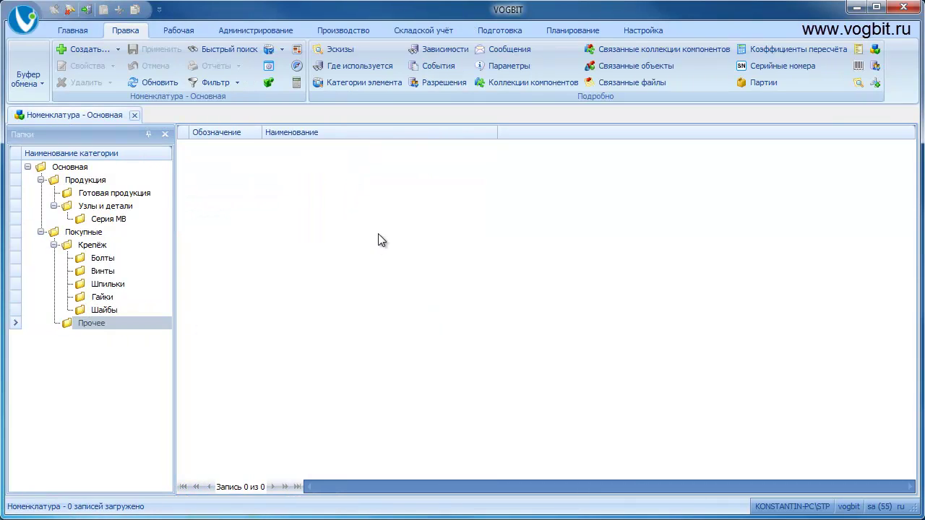
{"action": "left_click", "coordinate": [81, 49]}
{"action": "type", "text": "WZ-015.24.001"}
{"action": "left_click", "coordinate": [399, 261]}
{"action": "type", "text": "Ручка, тип 24"}
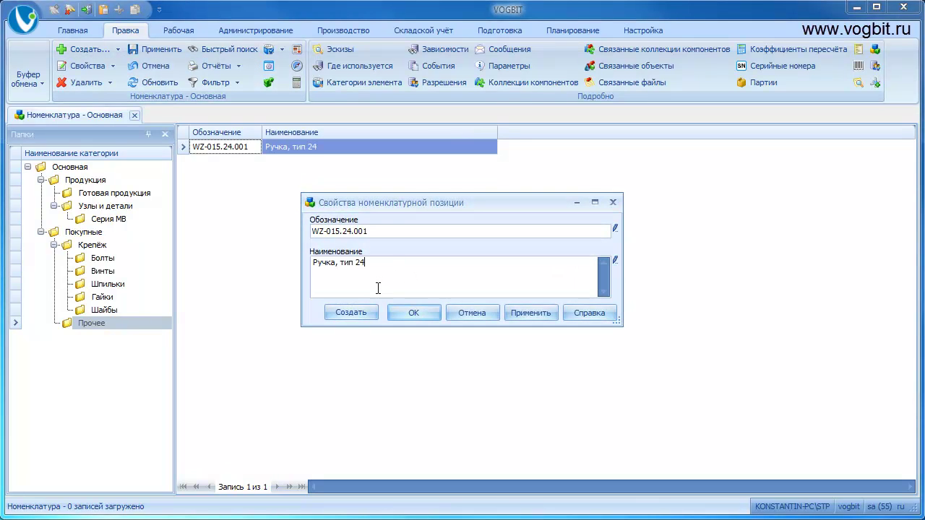
Add a second item to the Прочее folder with designation WZ-015.24.002 and name Замок ручки двери
{"action": "left_click", "coordinate": [350, 312]}
{"action": "key", "text": "ctrl+a"}
{"action": "type", "text": "Замок ручки двери"}
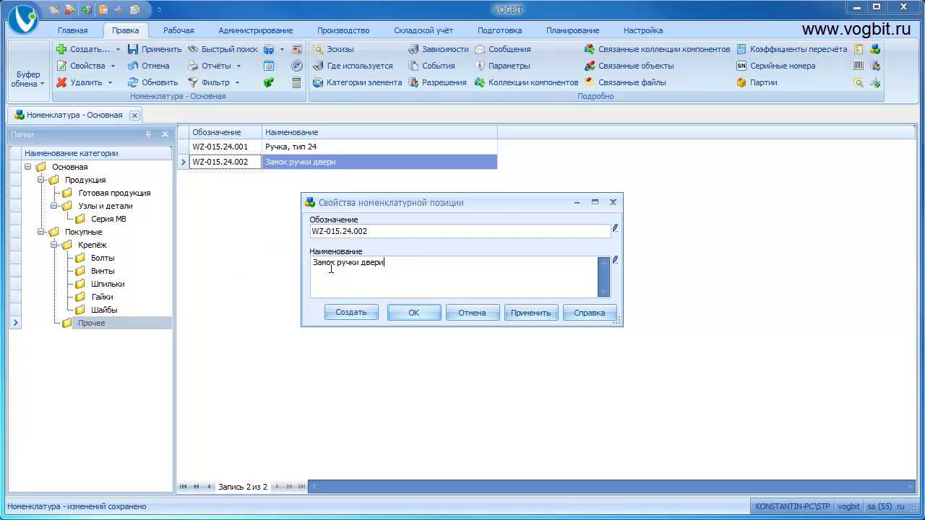
Add a third item to the Прочее folder named Резьбовая шпилька CFT M6x8, without a designation, and close the item properties
{"action": "left_click", "coordinate": [354, 312]}
{"action": "left_click", "coordinate": [383, 231]}
{"action": "key", "text": "Delete"}
{"action": "left_click", "coordinate": [424, 268]}
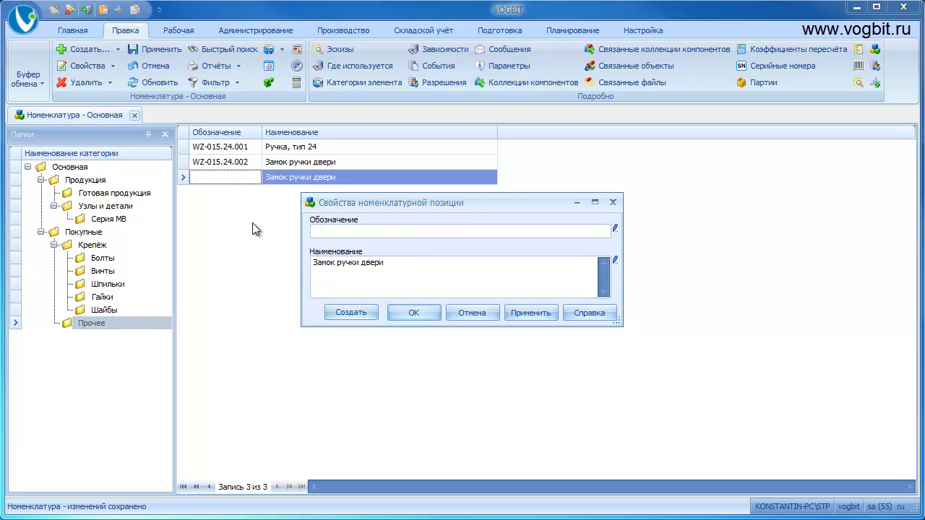
{"action": "key", "text": "ctrl+a"}
{"action": "type", "text": "Резьбовая шпилька CFT M6x8"}
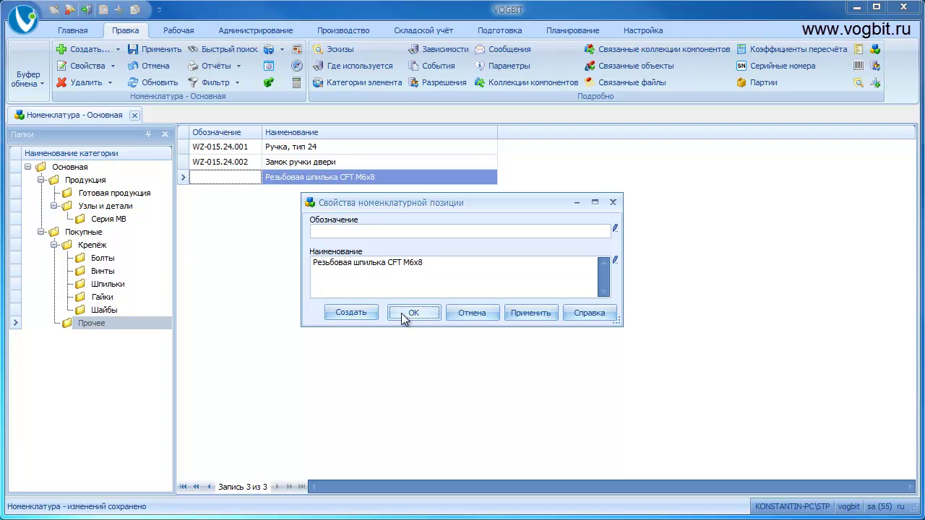
{"action": "left_click", "coordinate": [412, 312]}
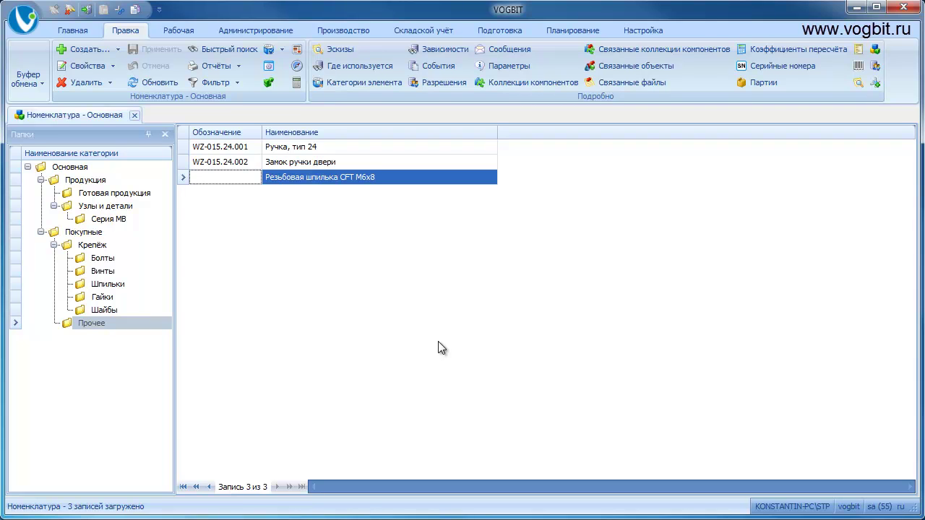
Create a design specification (Конструкторская спецификация) for the product MB19.000.000 Шкаф монтажный from the Готовая продукция folder
{"action": "left_click", "coordinate": [99, 195]}
{"action": "left_click", "coordinate": [349, 147]}
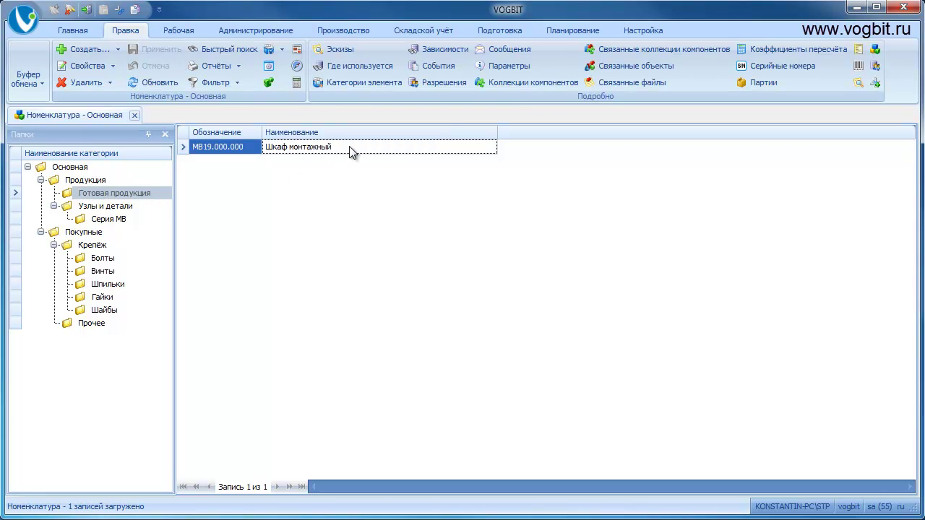
{"action": "left_click", "coordinate": [501, 35]}
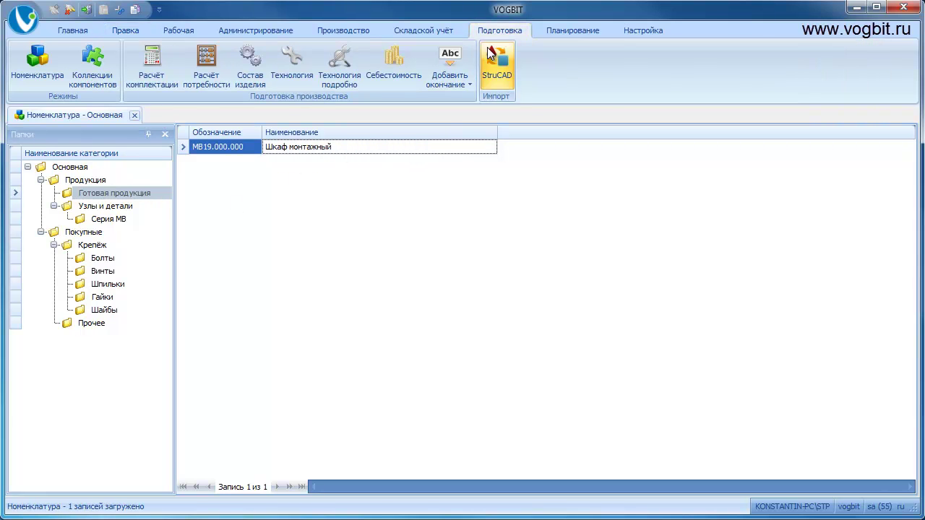
{"action": "left_click", "coordinate": [261, 87]}
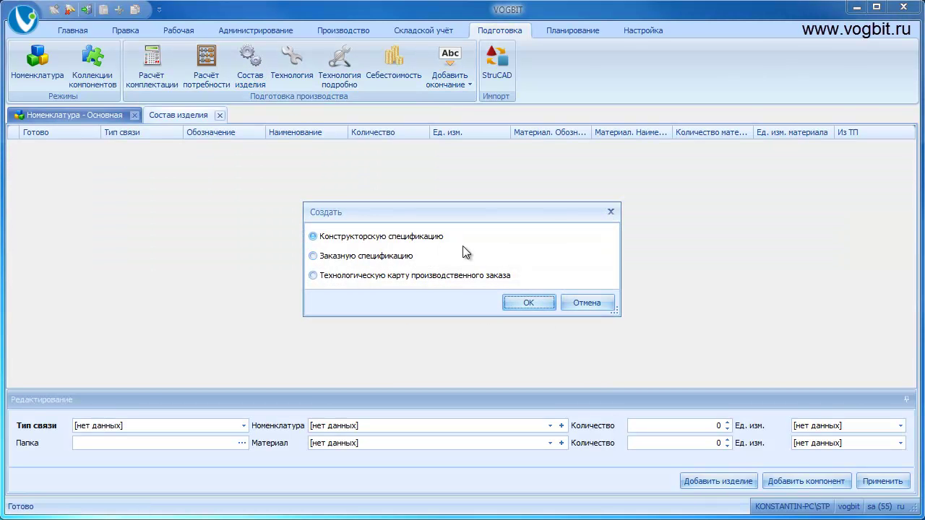
{"action": "left_click", "coordinate": [527, 302]}
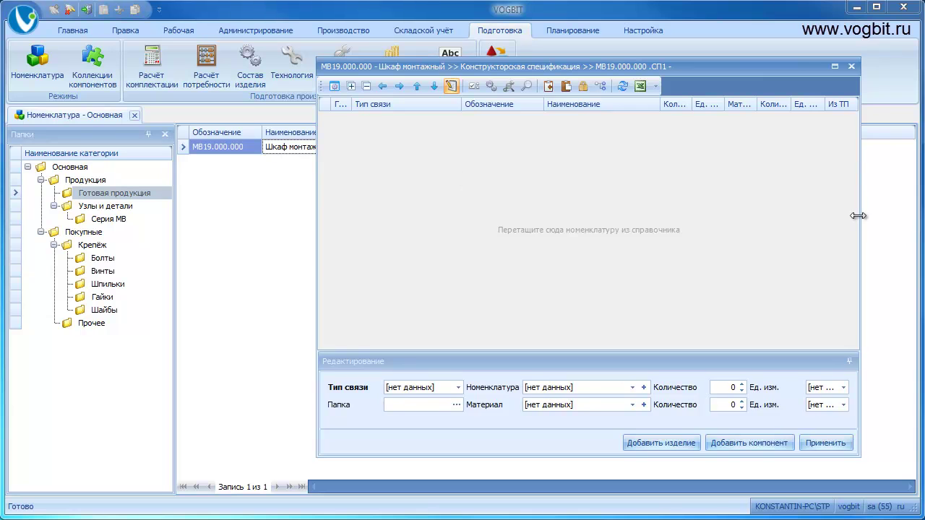
Add MB19.001.000 Корпус шкафа and MB19.002.000 Дверь шкафа from the Серия МВ folder to the specification as Сборочная единица, with unit шт
{"action": "left_click", "coordinate": [908, 388]}
{"action": "left_click", "coordinate": [888, 416]}
{"action": "left_click", "coordinate": [476, 388]}
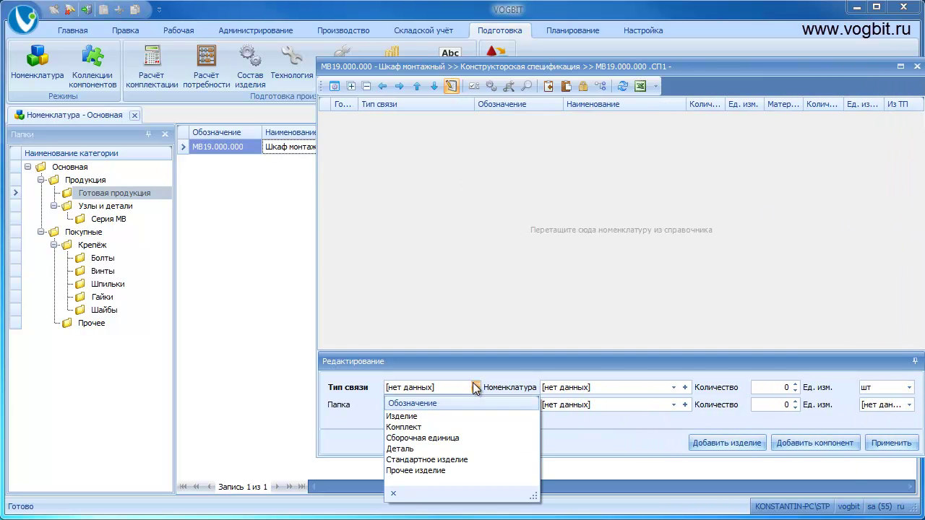
{"action": "left_click", "coordinate": [509, 438]}
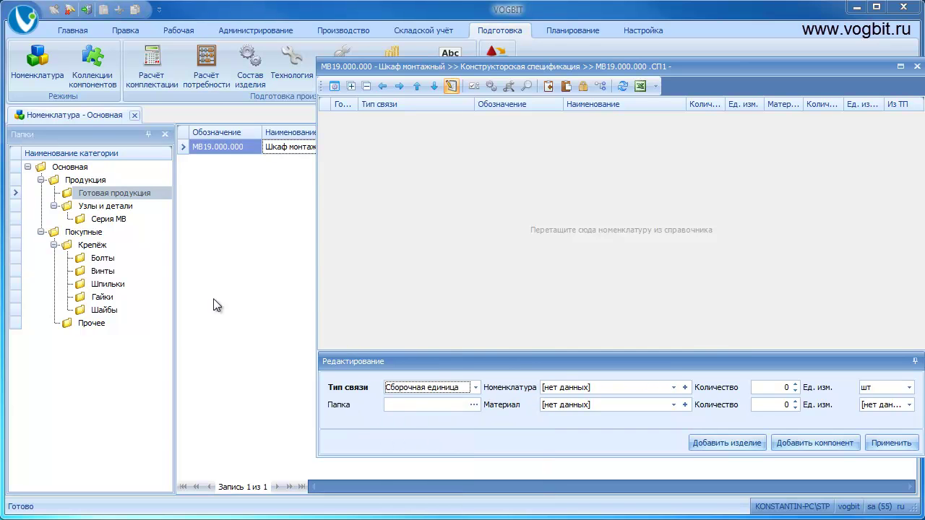
{"action": "left_click", "coordinate": [109, 219]}
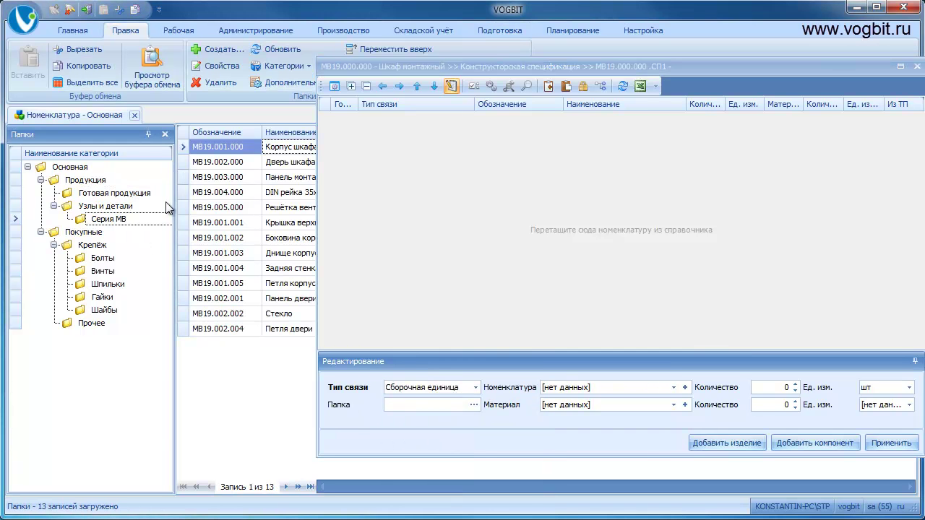
{"action": "left_click", "coordinate": [239, 166], "text": "ctrl"}
{"action": "left_click_drag", "start_coordinate": [234, 151], "coordinate": [467, 214]}
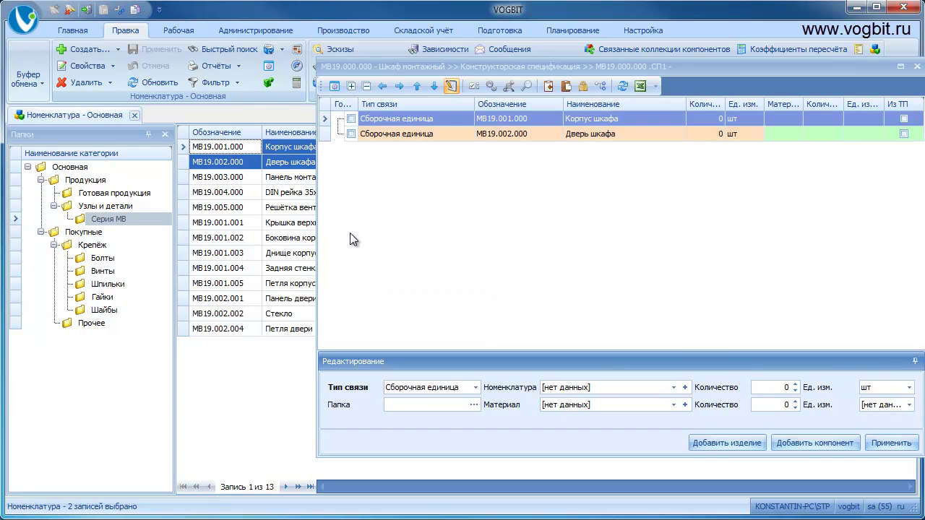
Add items MB19.003.000, MB19.004.000 and MB19.005.000 to the specification with link type Деталь
{"action": "left_click", "coordinate": [442, 387]}
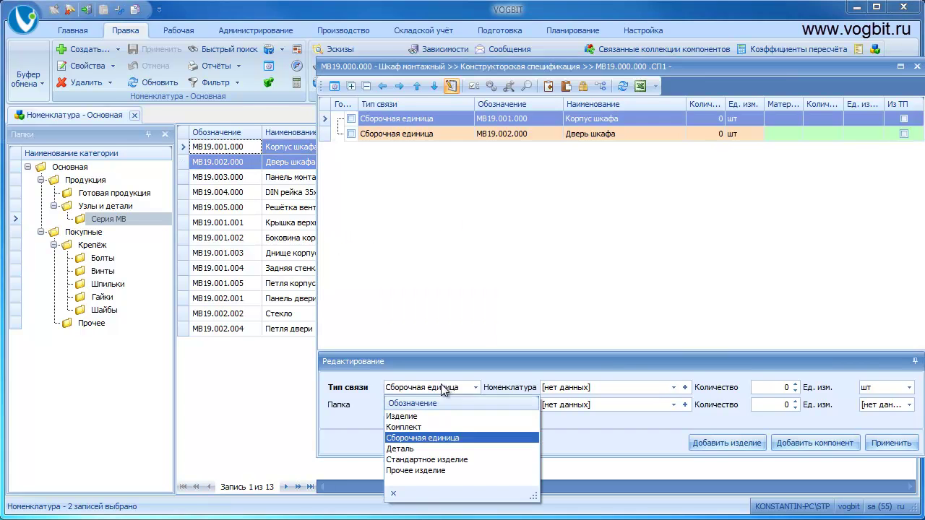
{"action": "left_click", "coordinate": [439, 449]}
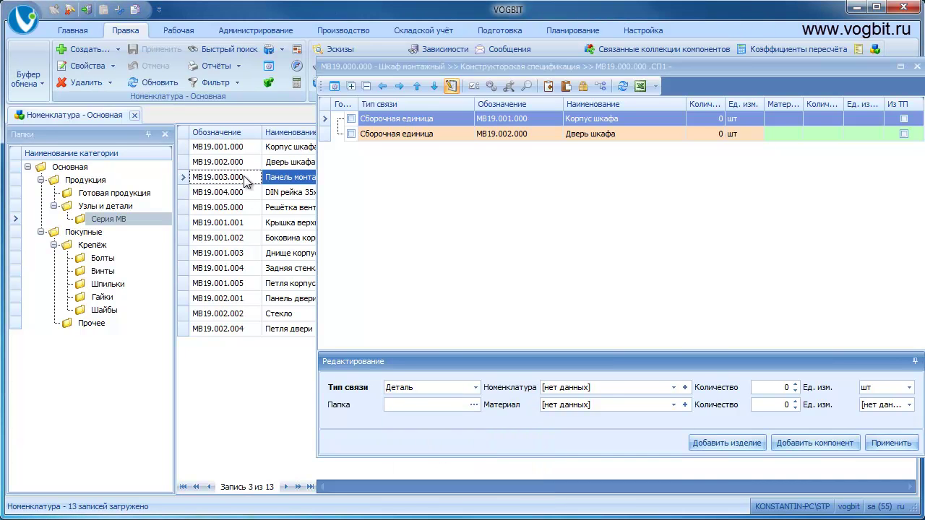
{"action": "left_click_drag", "start_coordinate": [247, 183], "coordinate": [457, 227]}
{"action": "left_click", "coordinate": [246, 203], "text": "shift"}
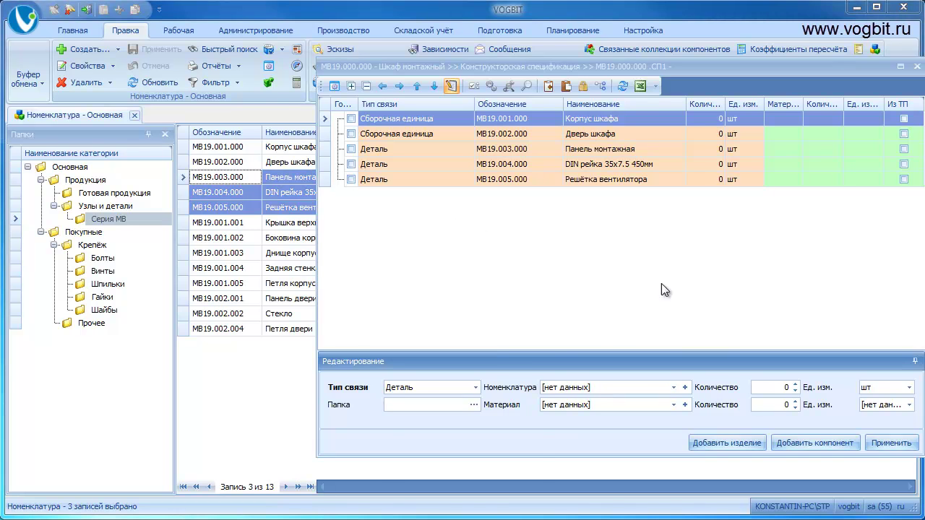
Add both screws from the Винты folder to the specification with link type Стандартное изделие
{"action": "left_click", "coordinate": [475, 388]}
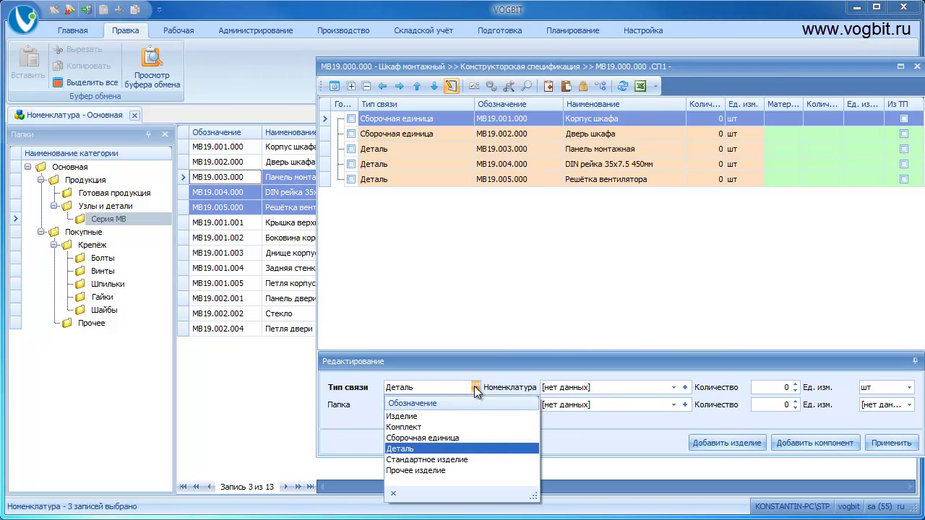
{"action": "left_click", "coordinate": [458, 459]}
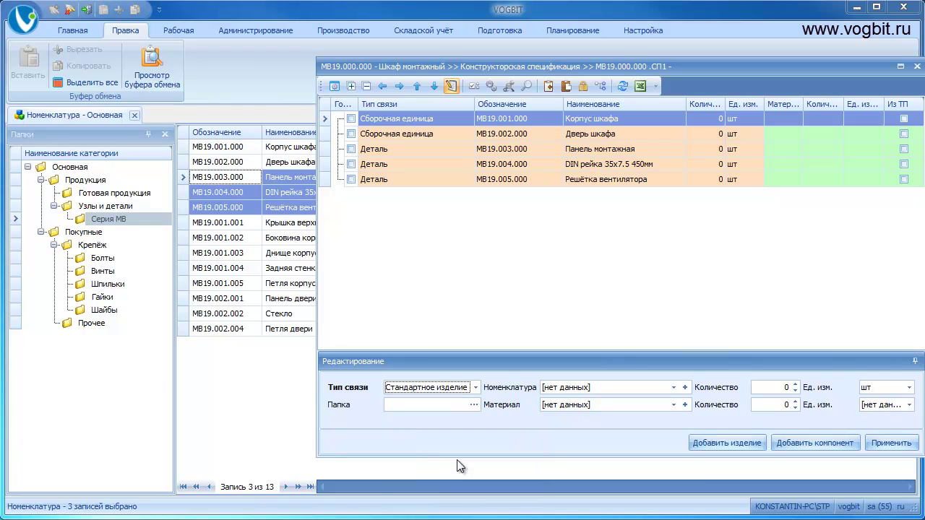
{"action": "left_click", "coordinate": [102, 273]}
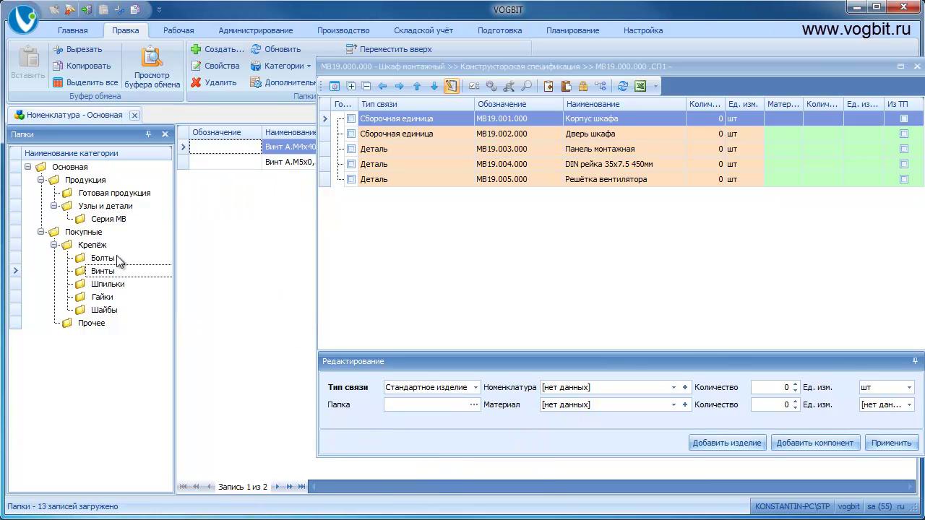
{"action": "left_click", "coordinate": [268, 148]}
{"action": "left_click", "coordinate": [281, 162], "text": "ctrl"}
{"action": "left_click_drag", "start_coordinate": [280, 148], "coordinate": [383, 253]}
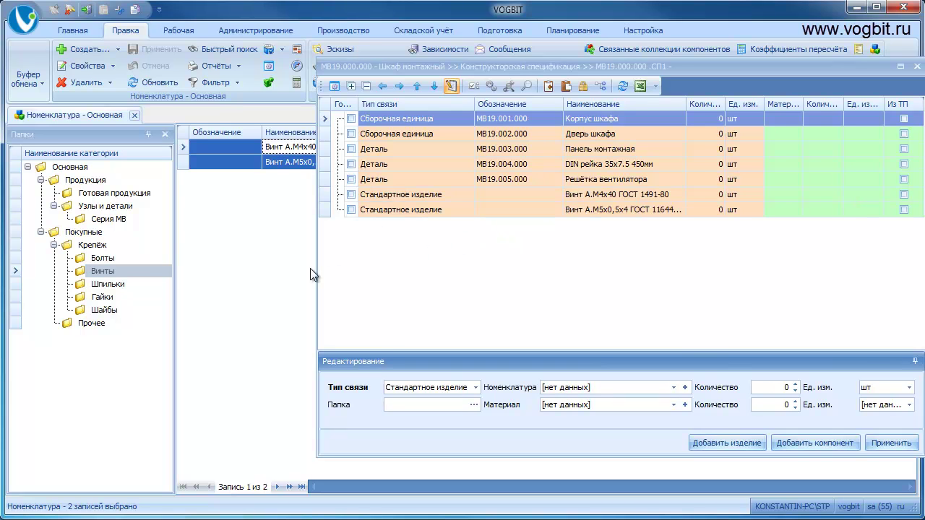
Add Шпилька M8 from the Шпильки folder to the specification as Стандартное изделие
{"action": "left_click", "coordinate": [123, 286]}
{"action": "left_click", "coordinate": [283, 149]}
{"action": "left_click_drag", "start_coordinate": [400, 291], "coordinate": [391, 286]}
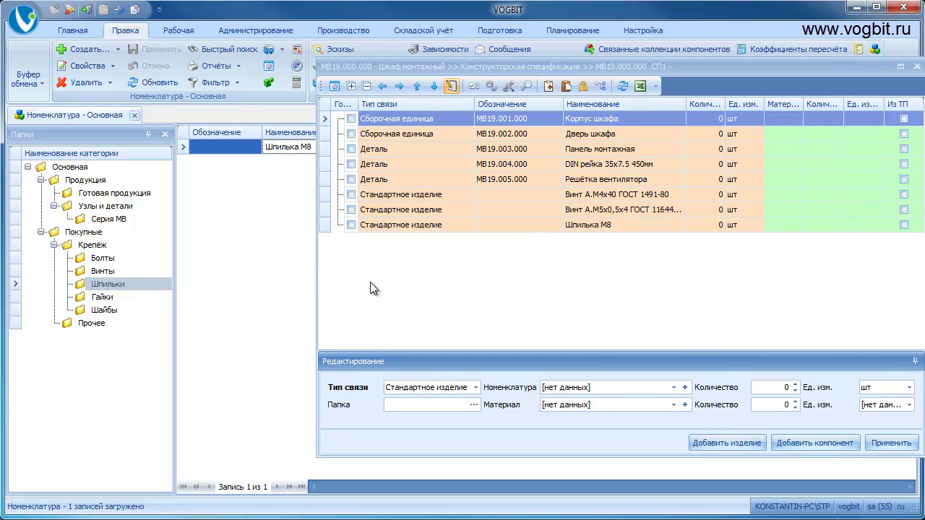
Add the nuts Гайка M4 and Гайка M8 ГОСТ 5927-70 from the Гайки folder to the specification
{"action": "left_click_drag", "start_coordinate": [381, 67], "coordinate": [480, 79]}
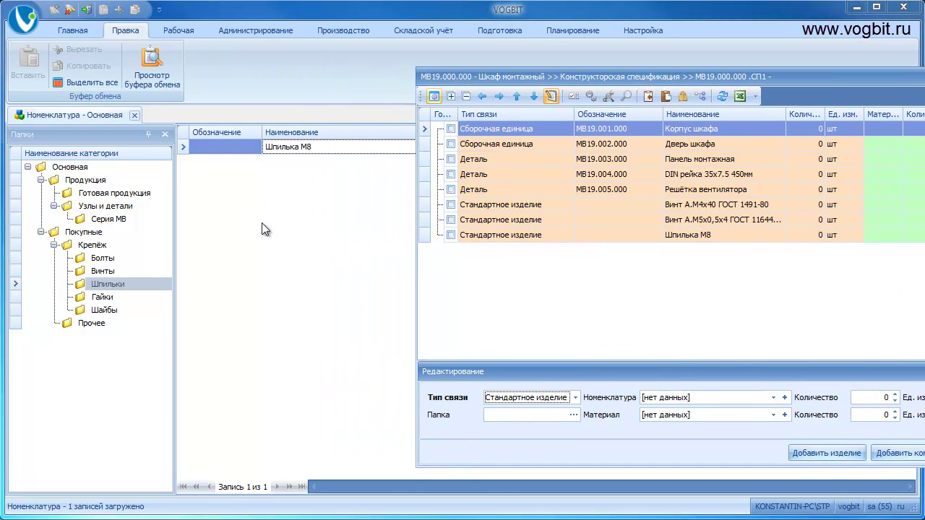
{"action": "left_click", "coordinate": [102, 297]}
{"action": "left_click_drag", "start_coordinate": [311, 147], "coordinate": [548, 292]}
Add washers А.4 ГОСТ 10450-78, А.5 ГОСТ 6958-78, А.8 ГОСТ 11371-78 and 8 ГОСТ 6402-70 from the Шайбы folder to the specification
{"action": "left_click", "coordinate": [103, 310]}
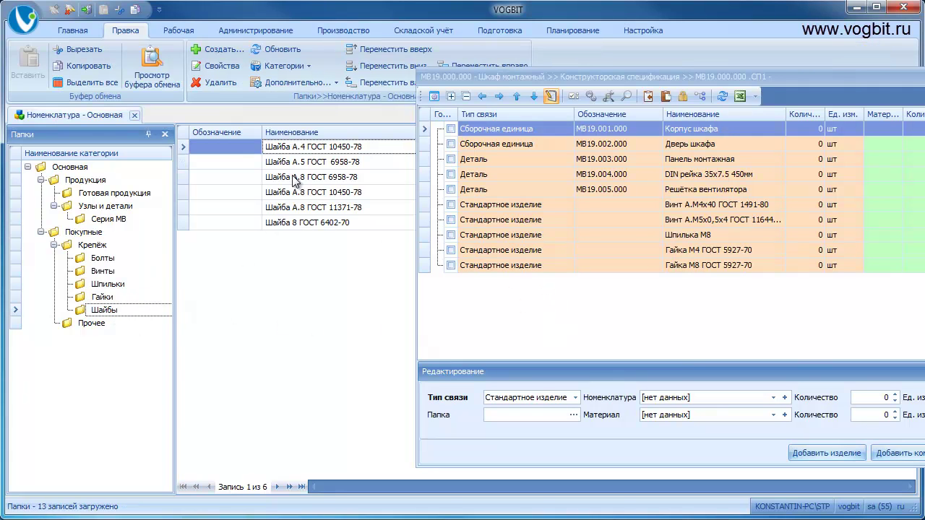
{"action": "left_click_drag", "start_coordinate": [303, 151], "coordinate": [519, 316]}
{"action": "left_click", "coordinate": [309, 208], "text": "ctrl"}
{"action": "left_click", "coordinate": [311, 224], "text": "ctrl"}
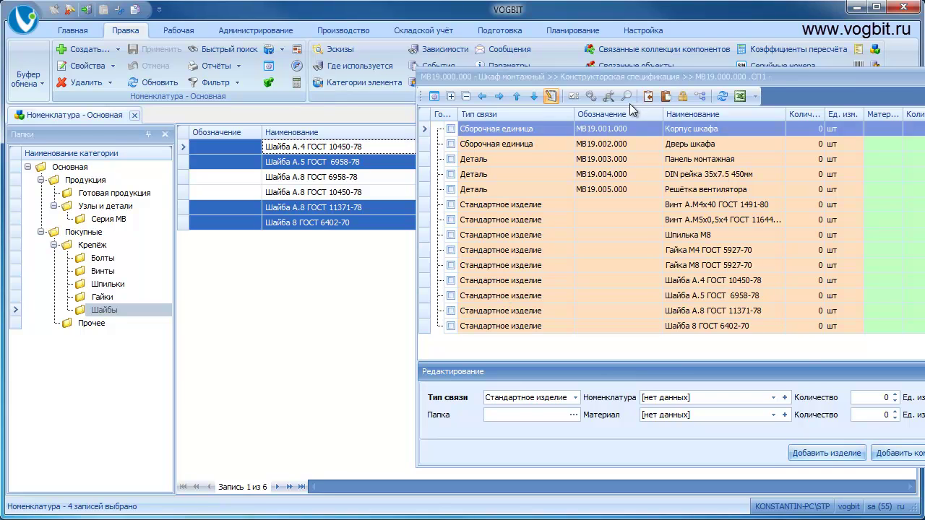
Set the quantities to 1 for Корпус шкафа, Дверь шкафа, Панель монтажная and Решётка вентилятора, and to 2 for the DIN рейка
{"action": "double_click", "coordinate": [646, 75]}
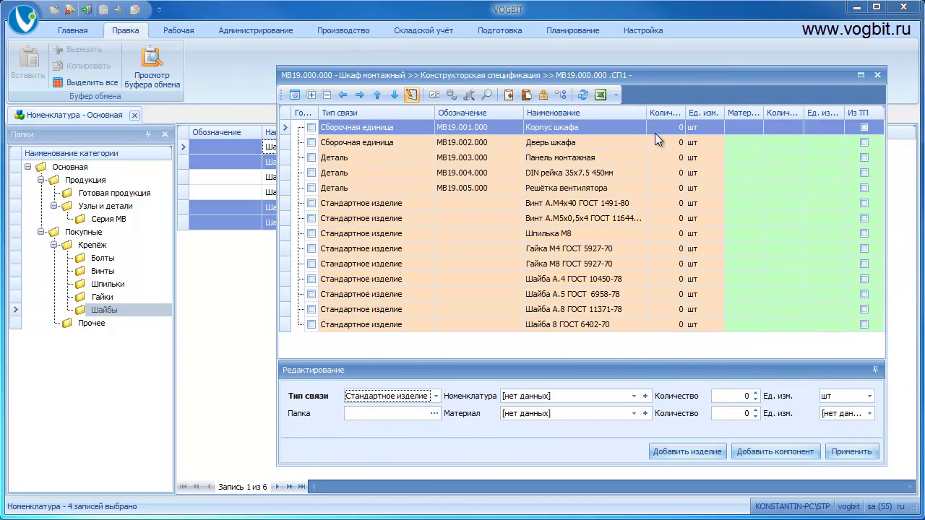
{"action": "left_click", "coordinate": [673, 130]}
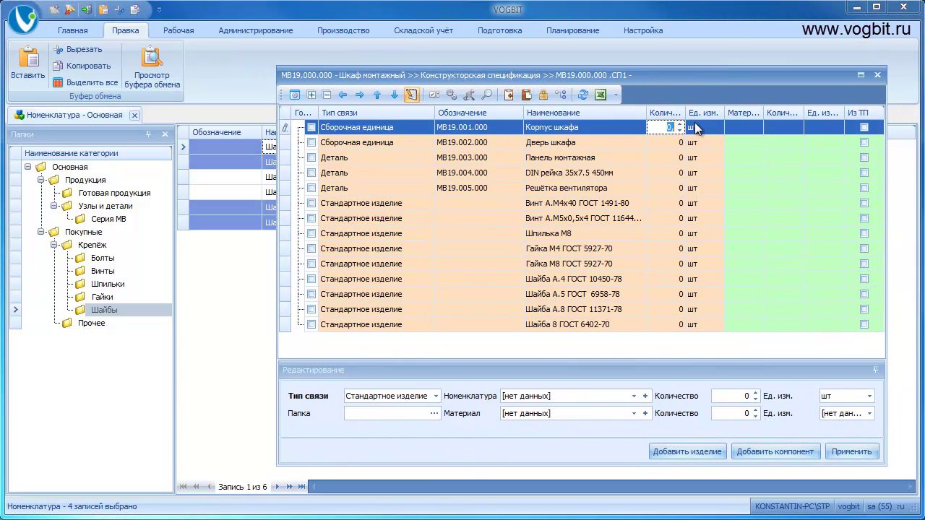
{"action": "type", "text": "1"}
{"action": "key", "text": "Down"}
{"action": "type", "text": "1"}
{"action": "key", "text": "Down"}
{"action": "type", "text": "1"}
{"action": "key", "text": "Down"}
{"action": "type", "text": "2"}
{"action": "key", "text": "Down"}
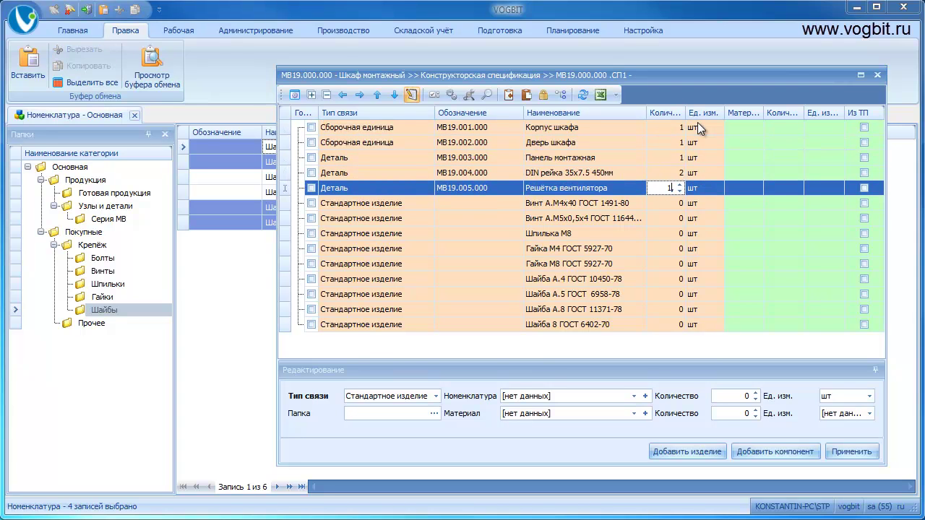
{"action": "type", "text": "1"}
Set the quantities to 2 and 6 for the M4 and M5 screws, 4 for Шпилька M8, and 2 and 4 for the M4 and M8 nuts
{"action": "key", "text": "Down"}
{"action": "type", "text": "2"}
{"action": "key", "text": "Down"}
{"action": "type", "text": "4"}
{"action": "key", "text": "Down"}
{"action": "type", "text": "2"}
{"action": "key", "text": "Down"}
{"action": "type", "text": "4"}
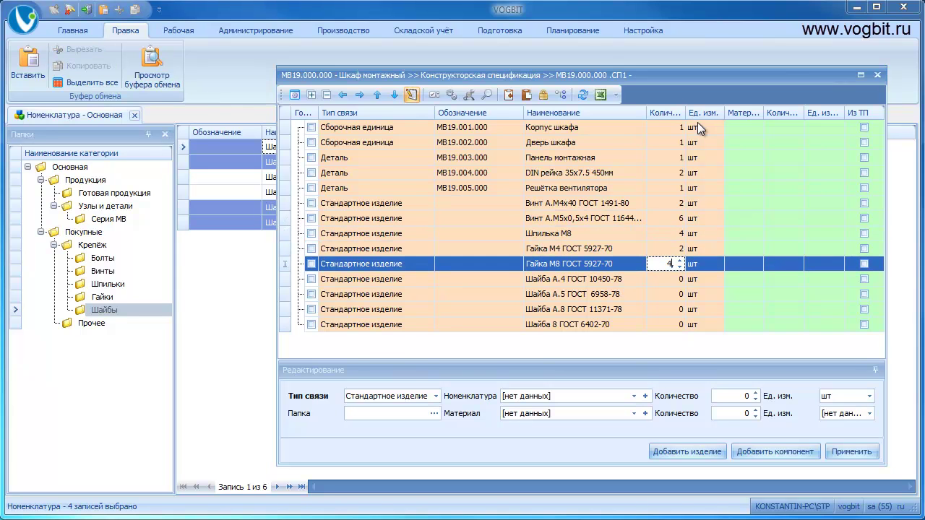
Set the washer quantities to 2 for А.4, 6 for А.5, 4 for А.8 and 4 for Шайба 8 ГОСТ 6402-70
{"action": "key", "text": "Down"}
{"action": "type", "text": "2"}
{"action": "key", "text": "Down"}
{"action": "type", "text": "6"}
{"action": "key", "text": "Down"}
{"action": "type", "text": "4"}
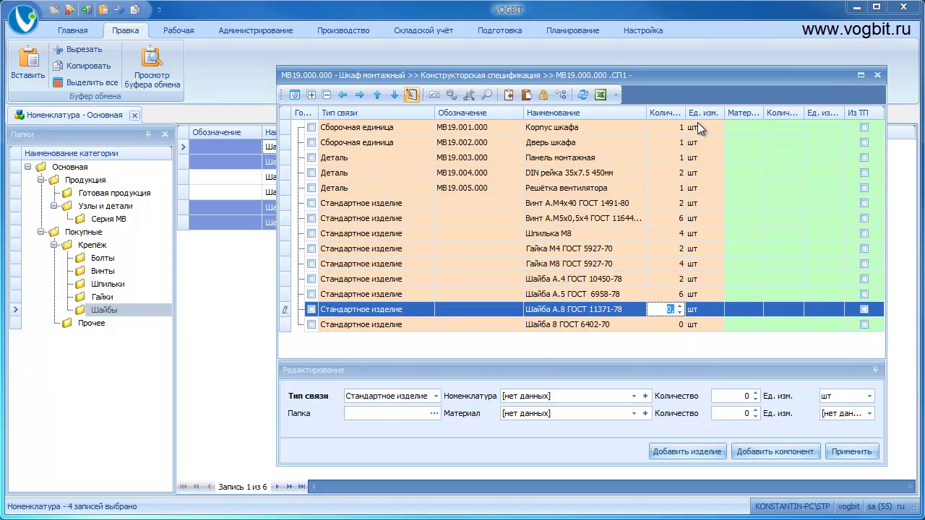
{"action": "key", "text": "Down"}
{"action": "type", "text": "4"}
{"action": "key", "text": "Up"}
{"action": "left_click", "coordinate": [662, 349]}
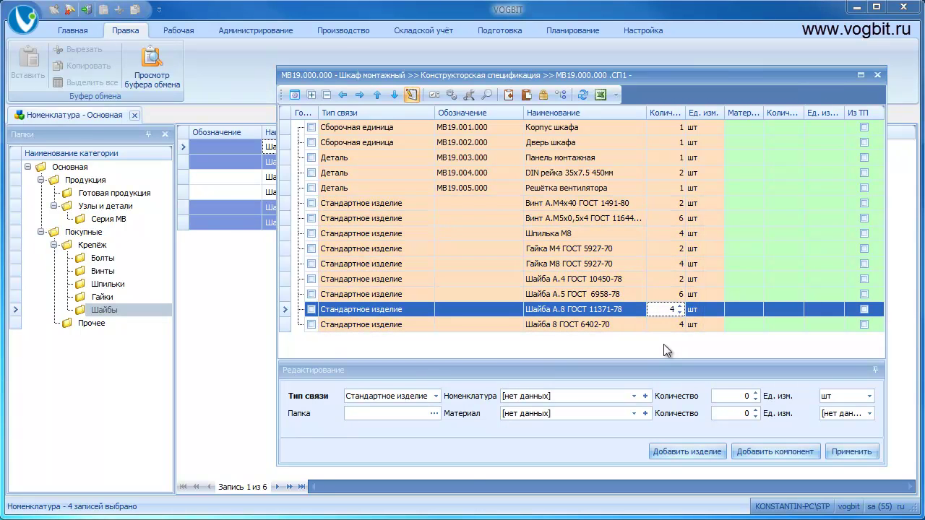
Attach the file MB19.001.000 Корпус.PDF to the Корпус шкафа assembly in the specification
{"action": "left_click_drag", "start_coordinate": [623, 76], "coordinate": [385, 48]}
{"action": "left_click", "coordinate": [293, 105]}
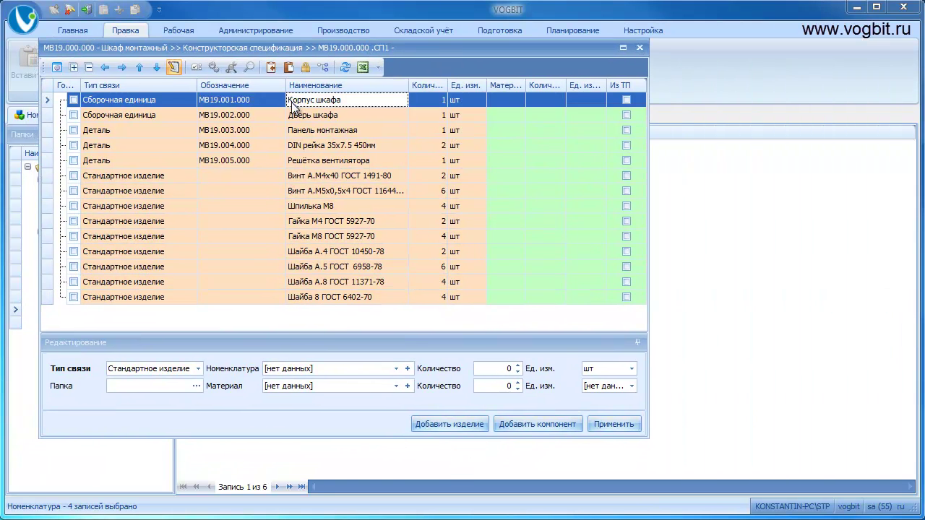
{"action": "left_click", "coordinate": [247, 68]}
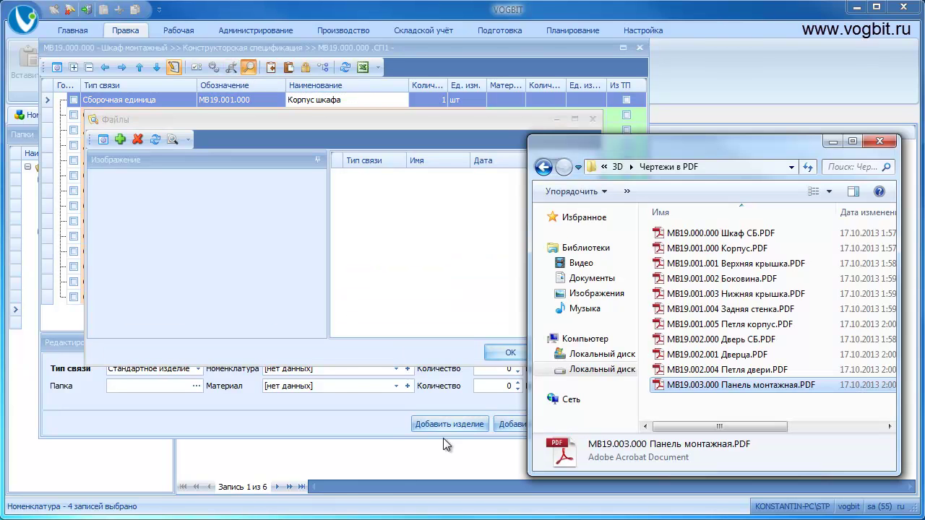
{"action": "mouse_move", "coordinate": [706, 248]}
{"action": "left_mouse_down"}
{"action": "mouse_move", "coordinate": [483, 296]}
{"action": "mouse_move", "coordinate": [410, 285]}
{"action": "mouse_move", "coordinate": [430, 283]}
{"action": "left_mouse_up"}
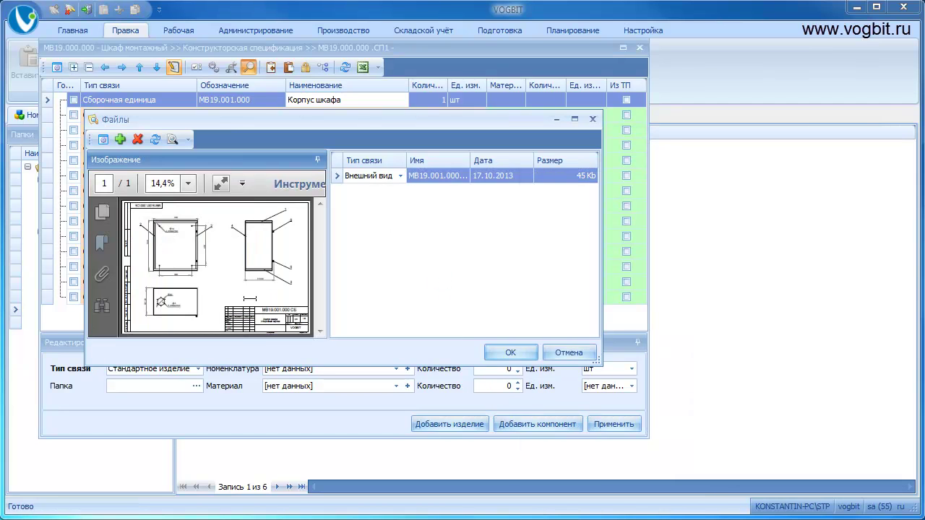
Enlarge the files window, set the attached PDF's link type to Чертёж and accept the attachment
{"action": "left_click_drag", "start_coordinate": [602, 362], "coordinate": [624, 435]}
{"action": "left_click", "coordinate": [383, 175]}
{"action": "type", "text": "Чертёж"}
{"action": "left_click", "coordinate": [389, 204]}
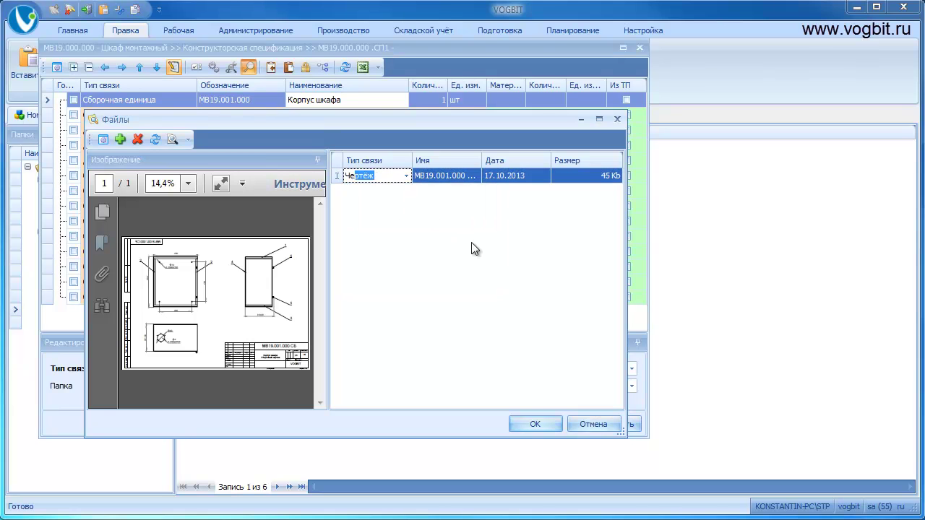
{"action": "left_click", "coordinate": [534, 424]}
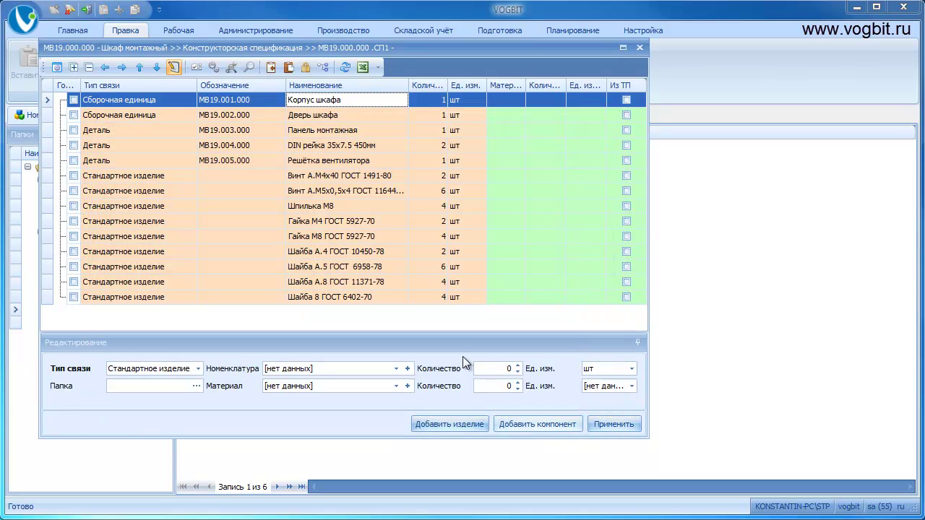
Attach MB19.002.000 Дверь СБ.PDF to the Дверь шкафа assembly with link type Чертёж and accept it
{"action": "left_click", "coordinate": [271, 118]}
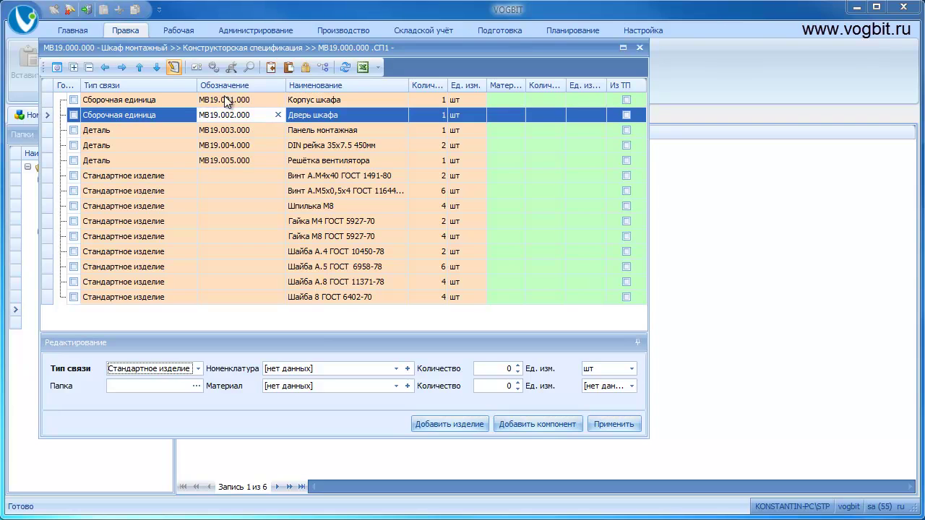
{"action": "left_click", "coordinate": [248, 67]}
{"action": "left_click_drag", "start_coordinate": [721, 339], "coordinate": [394, 269]}
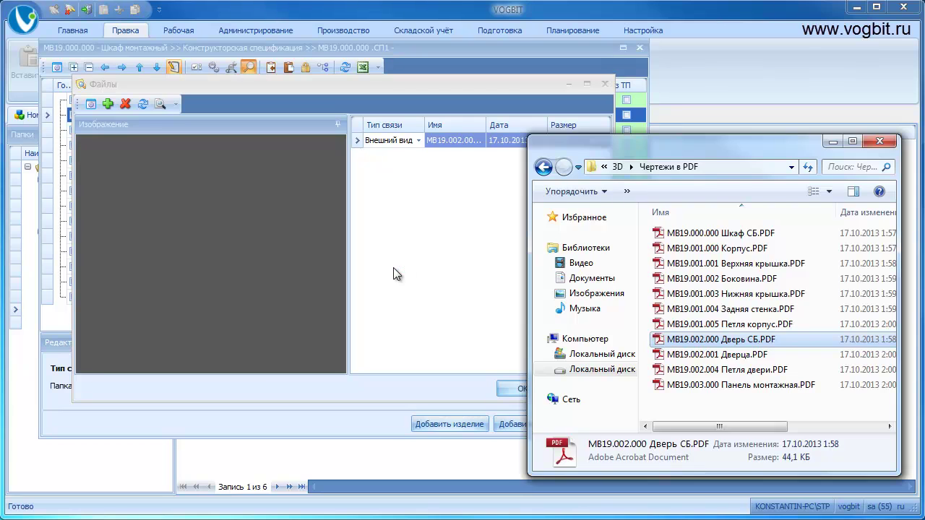
{"action": "left_click", "coordinate": [372, 140]}
{"action": "type", "text": "Чертёж"}
{"action": "key", "text": "Return"}
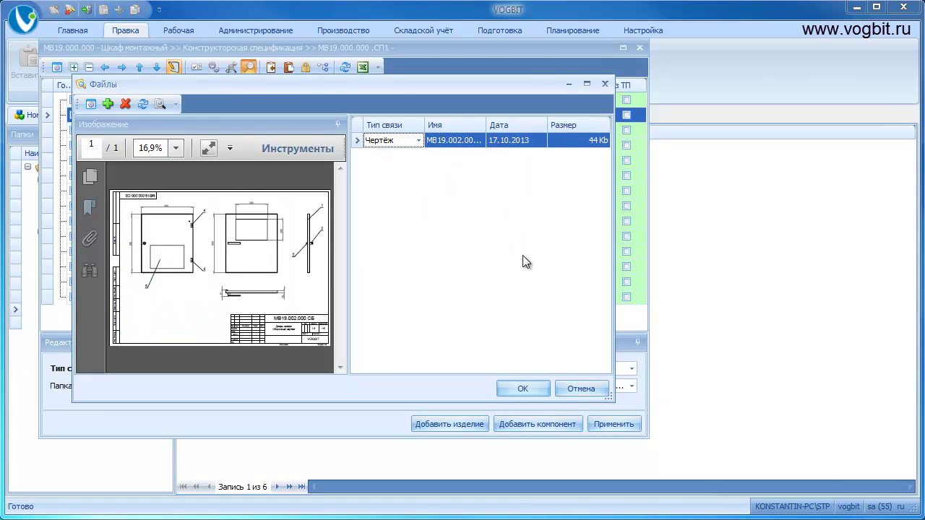
{"action": "left_click", "coordinate": [521, 386]}
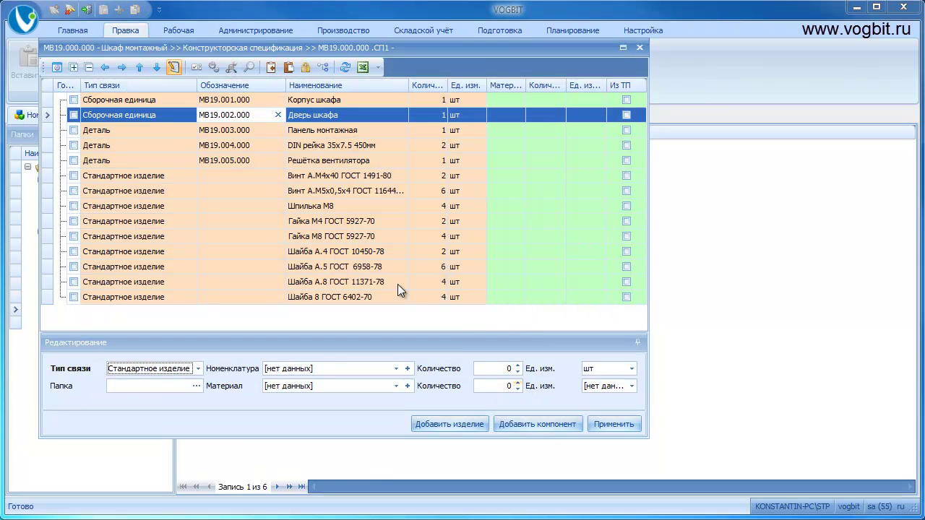
Attach MB19.003.000 Панель монтажная.PDF to the Панель монтажная part with link type Чертёж and accept it
{"action": "left_click", "coordinate": [316, 127]}
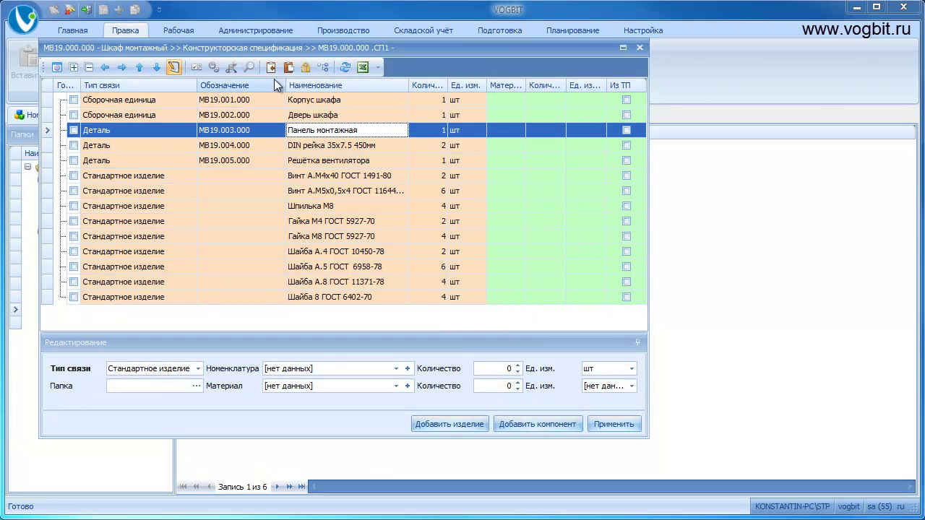
{"action": "key", "text": "alt+Tab"}
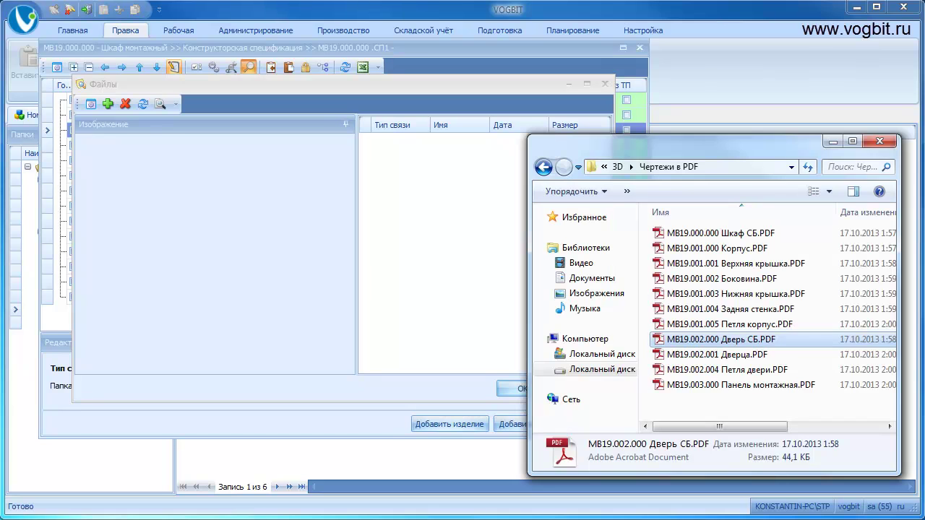
{"action": "left_click_drag", "start_coordinate": [695, 385], "coordinate": [434, 277]}
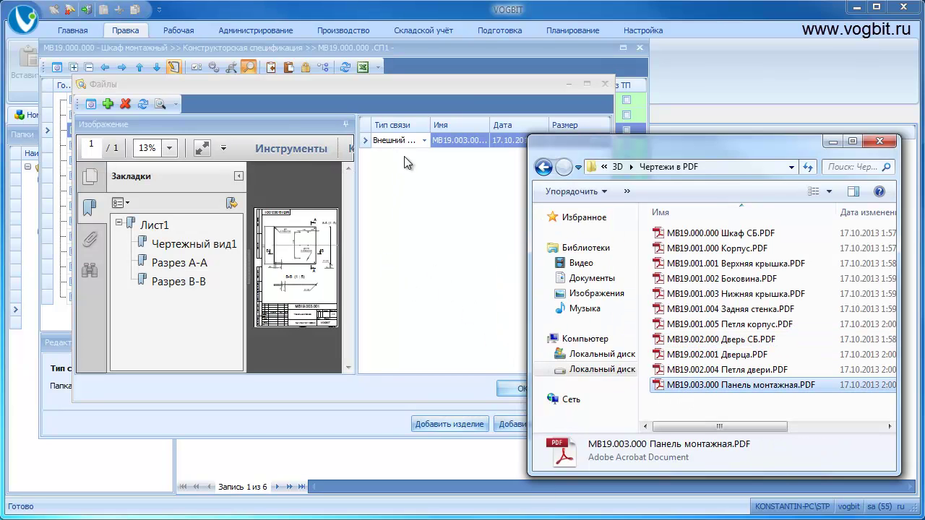
{"action": "left_click", "coordinate": [412, 140]}
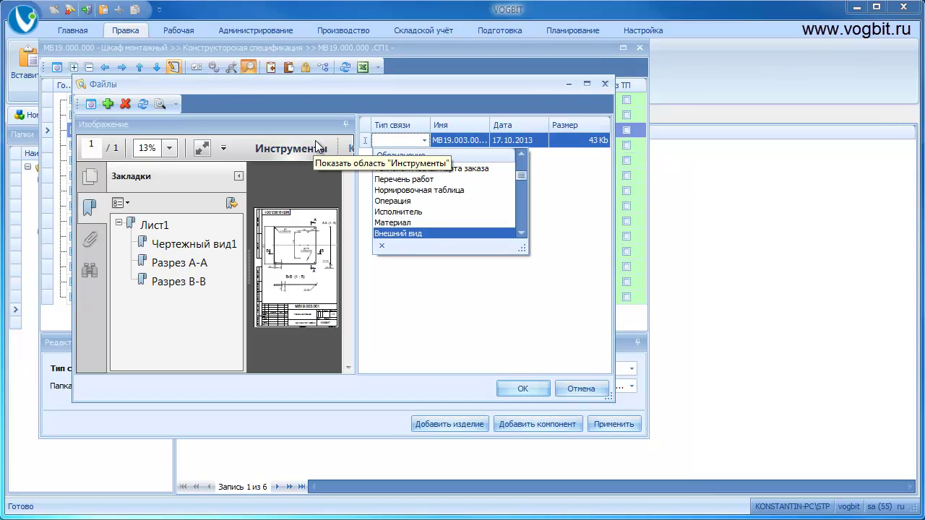
{"action": "type", "text": "Чертёж"}
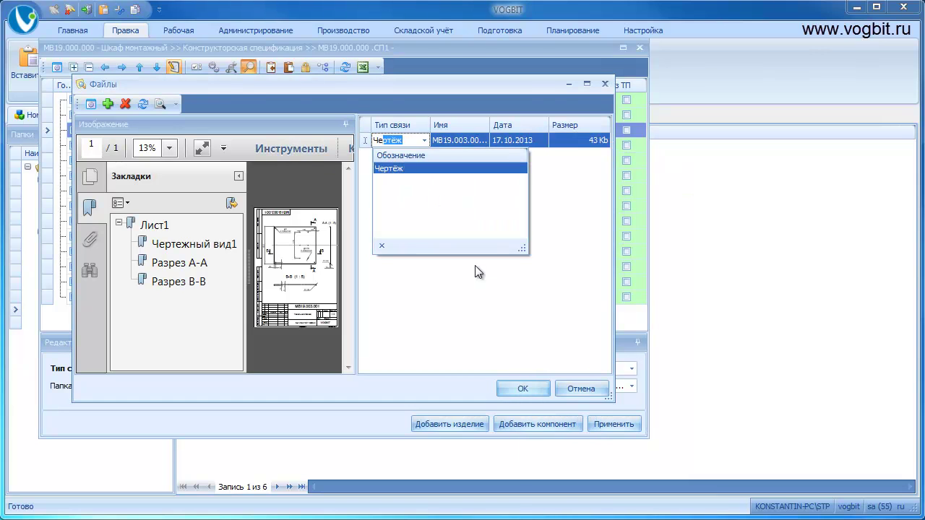
{"action": "key", "text": "Return"}
{"action": "left_click", "coordinate": [239, 177]}
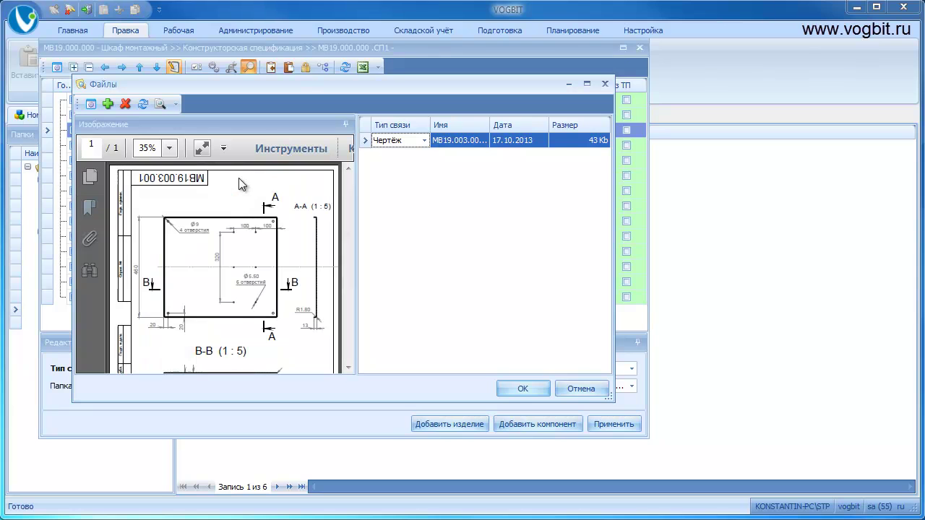
{"action": "mouse_move", "coordinate": [347, 218]}
{"action": "left_mouse_down"}
{"action": "mouse_move", "coordinate": [350, 316]}
{"action": "mouse_move", "coordinate": [357, 215]}
{"action": "left_mouse_up"}
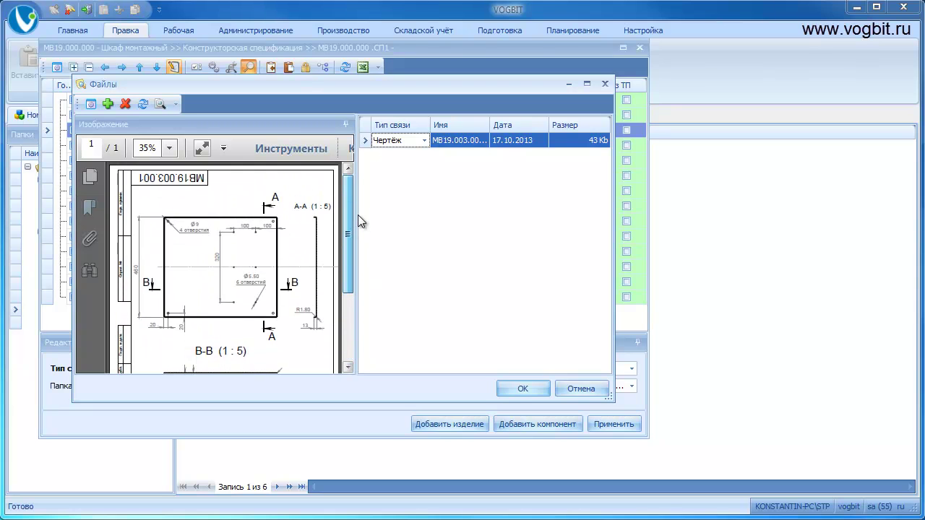
{"action": "left_click", "coordinate": [523, 389]}
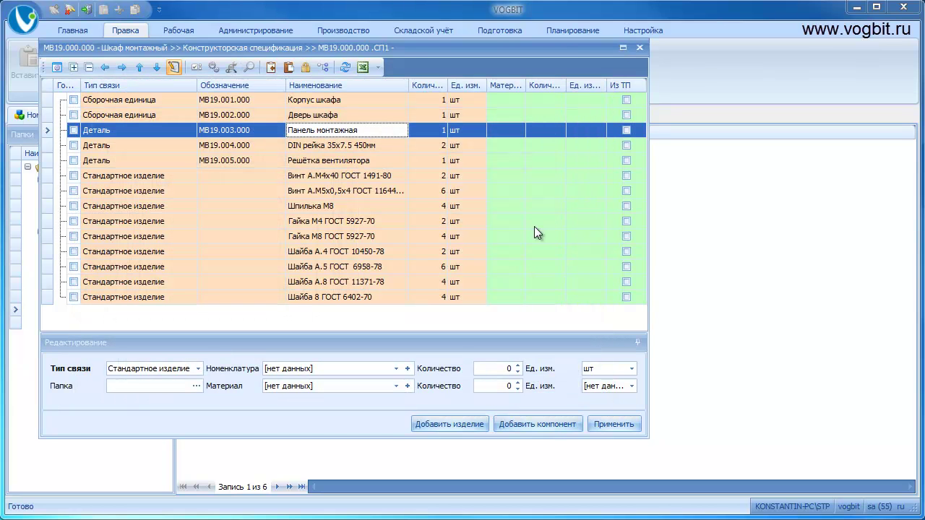
Close the cabinet specification and open the design specification of Корпус шкафа from the Серия МВ folder, keeping the nomenclature list visible beside it
{"action": "left_click", "coordinate": [640, 47]}
{"action": "left_click", "coordinate": [120, 221]}
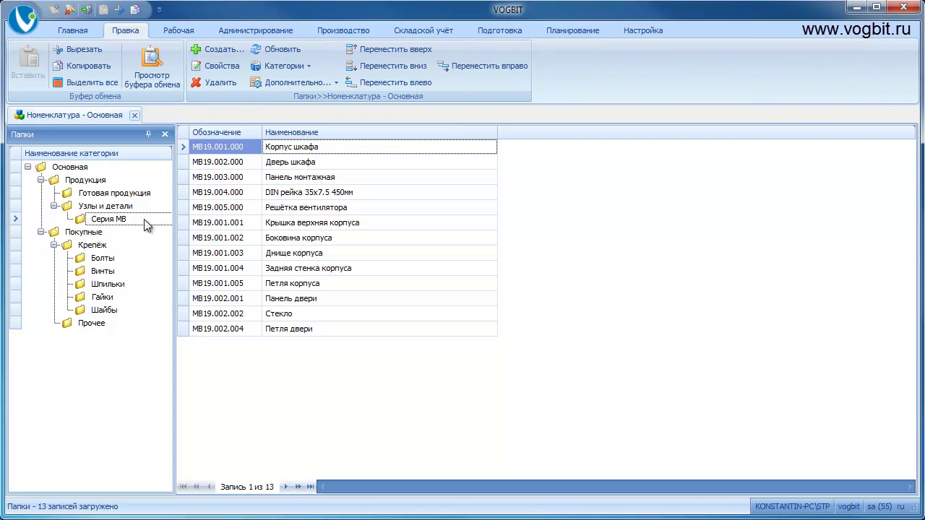
{"action": "left_click", "coordinate": [505, 33]}
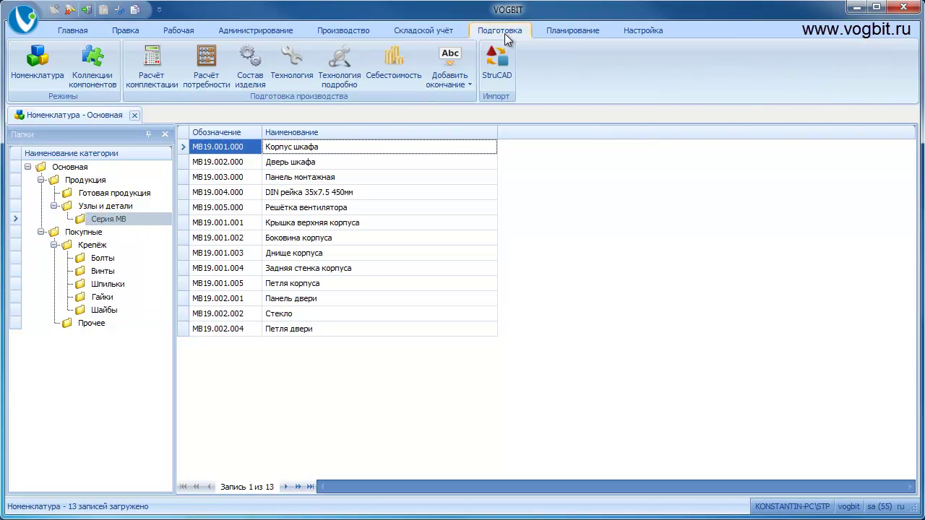
{"action": "left_click", "coordinate": [250, 65]}
{"action": "left_click", "coordinate": [526, 305]}
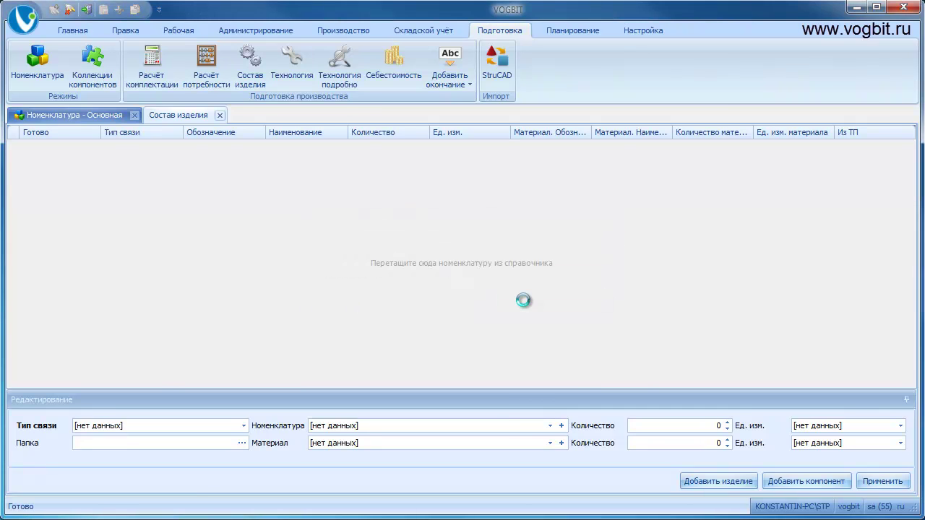
{"action": "left_click_drag", "start_coordinate": [353, 70], "coordinate": [551, 81]}
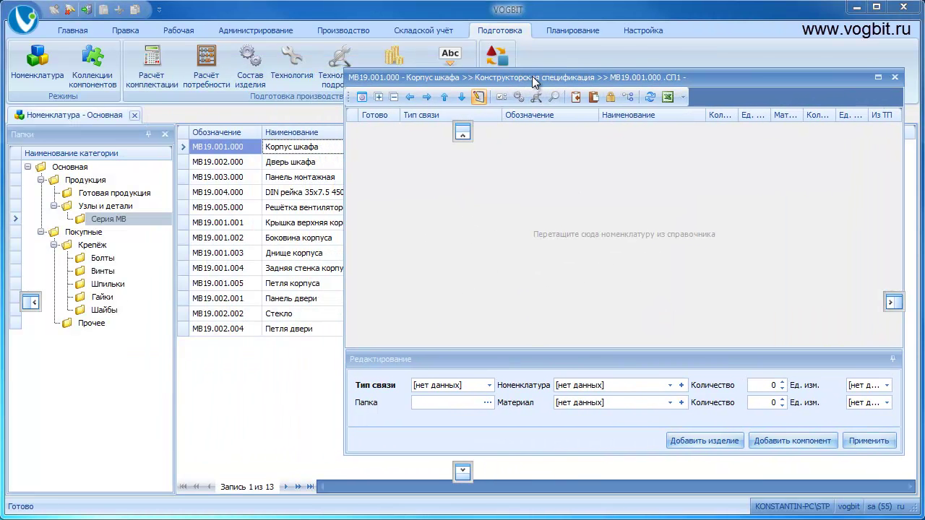
Add items MB19.001.001 through MB19.001.005 to the Корпус шкафа specification with link type Деталь and unit шт
{"action": "left_click", "coordinate": [490, 385]}
{"action": "left_click", "coordinate": [460, 444]}
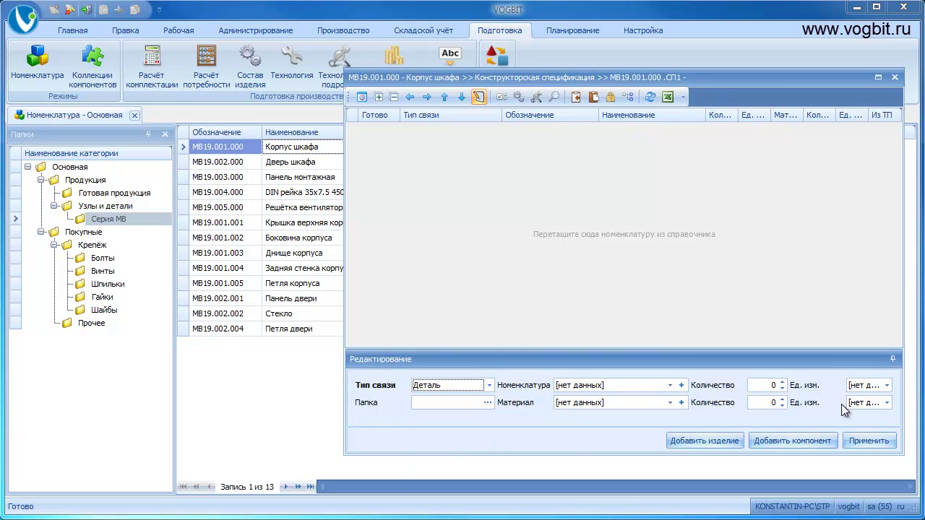
{"action": "left_click", "coordinate": [887, 385]}
{"action": "left_click", "coordinate": [862, 414]}
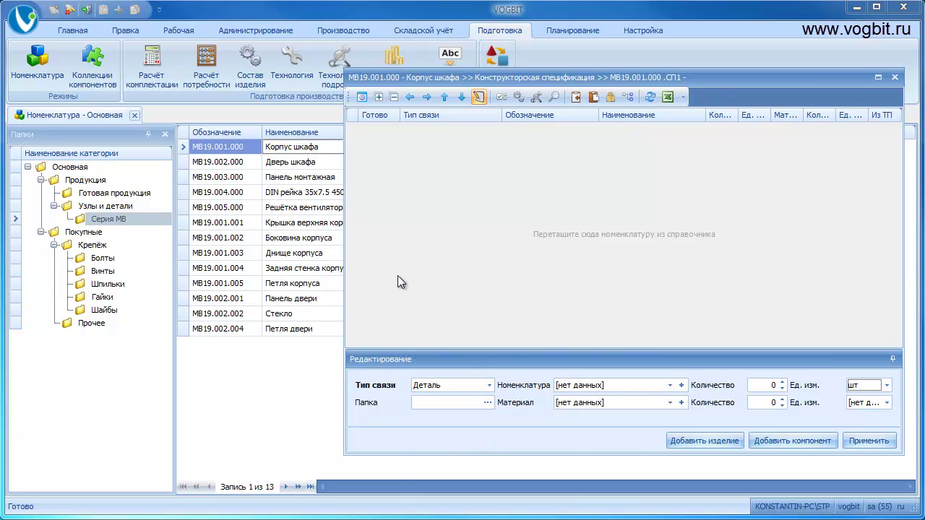
{"action": "left_click", "coordinate": [243, 221]}
{"action": "key", "text": "shift+Down"}
{"action": "key", "text": "shift+Down"}
{"action": "key", "text": "shift+Down"}
{"action": "key", "text": "shift+Down"}
{"action": "left_click_drag", "start_coordinate": [243, 221], "coordinate": [500, 253]}
Add the Резьбовая шпилька from the Прочее folder to the specification with link type Стандартное изделие
{"action": "left_click", "coordinate": [487, 385]}
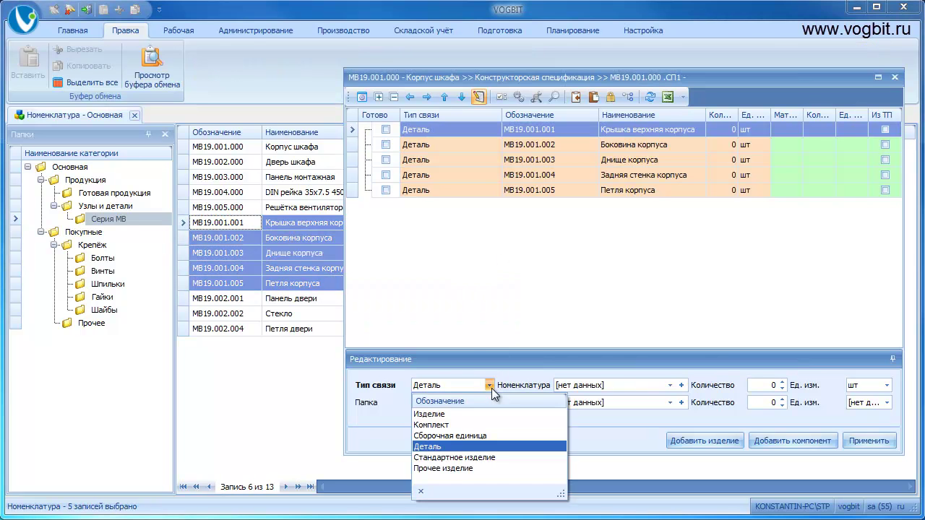
{"action": "left_click", "coordinate": [469, 457]}
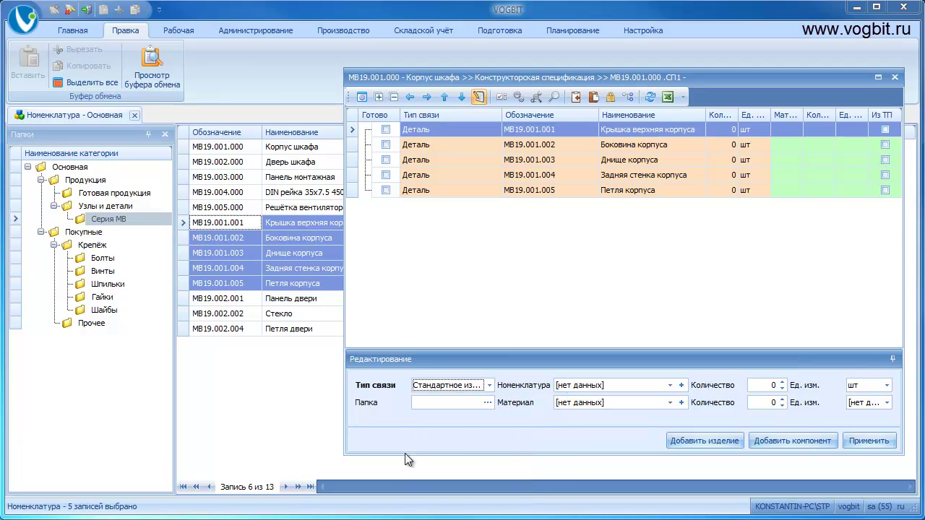
{"action": "left_click", "coordinate": [100, 326]}
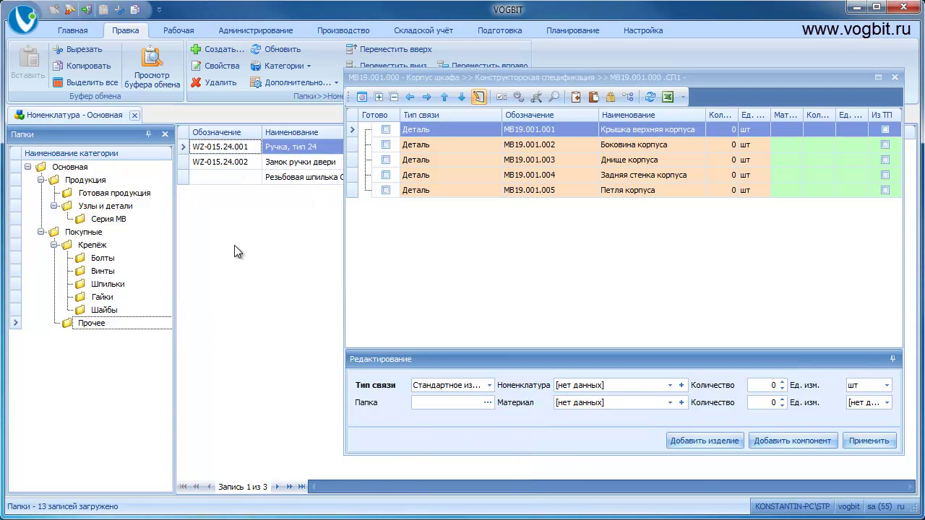
{"action": "left_click", "coordinate": [290, 181]}
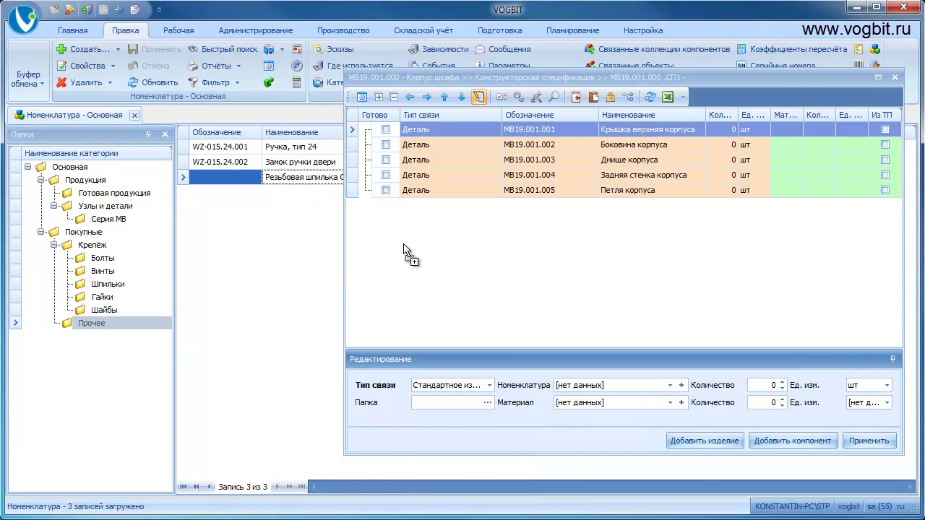
Set the quantities to 1 for Крышка верхняя, 2 for Боковина, 1 for Днище, 1 for Задняя стенка, 2 for Петля and 1 for Резьбовая шпилька
{"action": "left_click", "coordinate": [720, 129]}
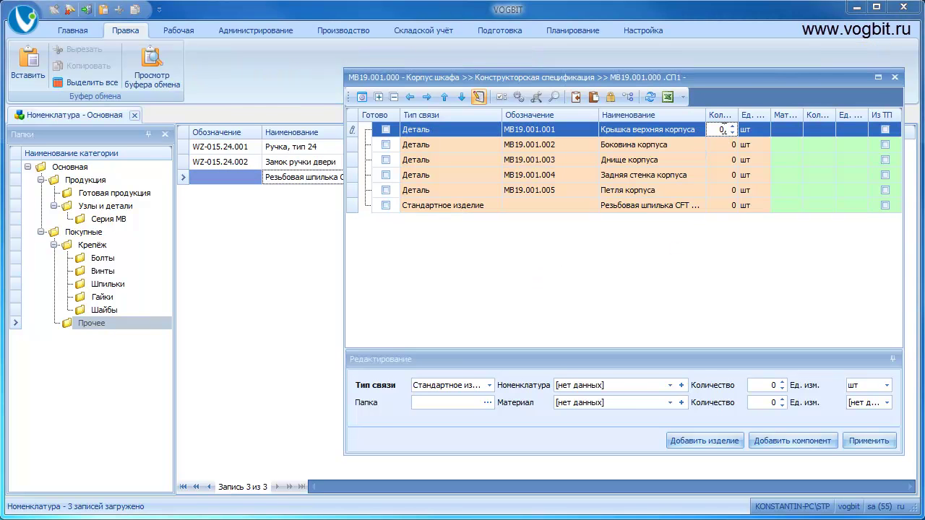
{"action": "type", "text": "1"}
{"action": "key", "text": "Down"}
{"action": "type", "text": "2"}
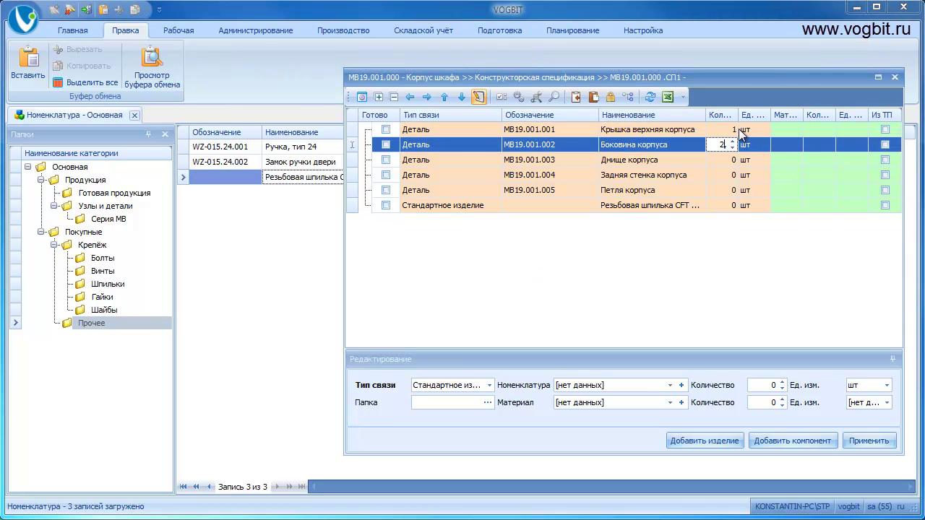
{"action": "key", "text": "Down"}
{"action": "type", "text": "1"}
{"action": "key", "text": "Down"}
{"action": "type", "text": "1"}
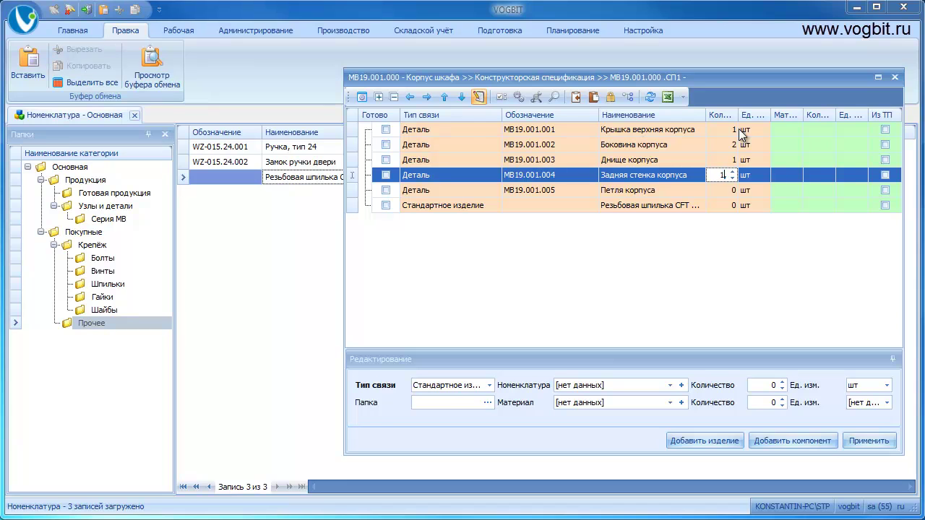
{"action": "key", "text": "Down"}
{"action": "type", "text": "2"}
{"action": "key", "text": "Down"}
{"action": "type", "text": "1"}
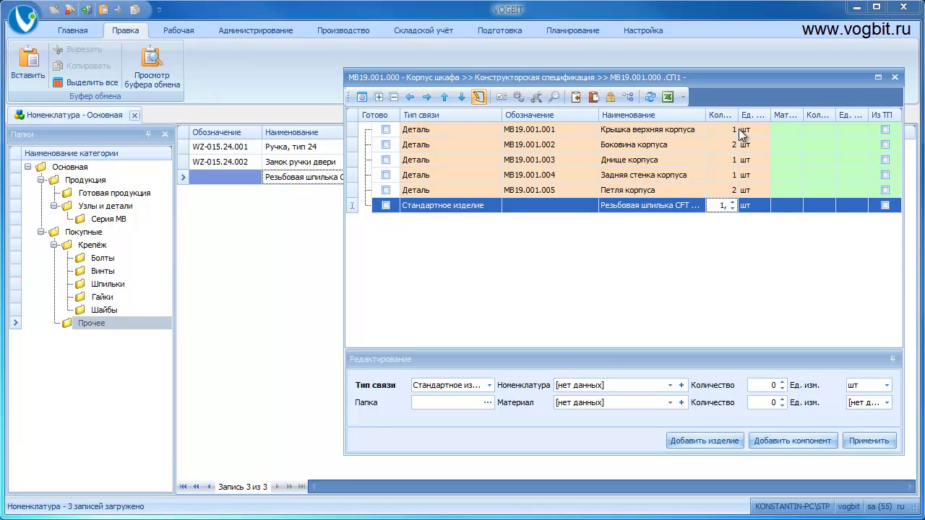
{"action": "key", "text": "BackSpace"}
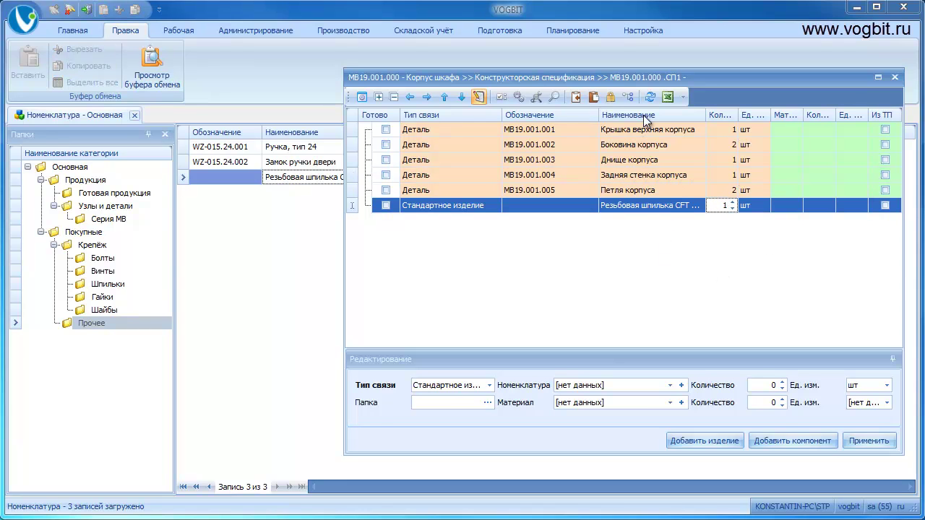
Attach MB19.001.001 Верхняя крышка.PDF to the Крышка верхняя корпуса part with link type Чертёж and accept it
{"action": "left_click_drag", "start_coordinate": [660, 76], "coordinate": [351, 52]}
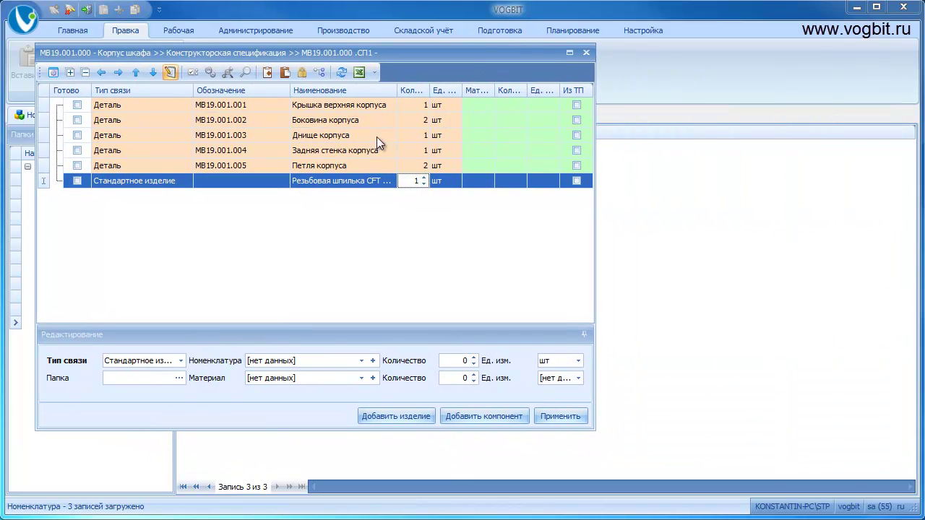
{"action": "left_click", "coordinate": [326, 108]}
{"action": "left_click", "coordinate": [245, 72]}
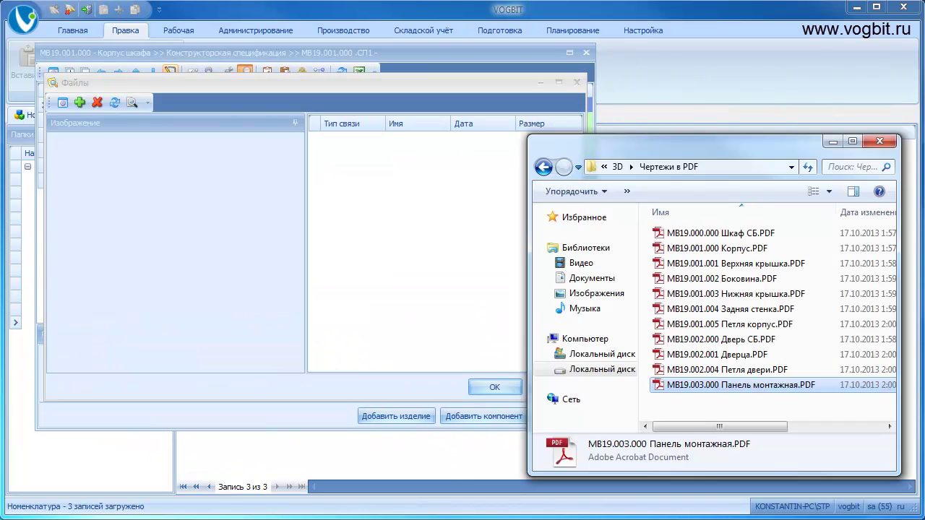
{"action": "left_click", "coordinate": [740, 264]}
{"action": "key", "text": "Return"}
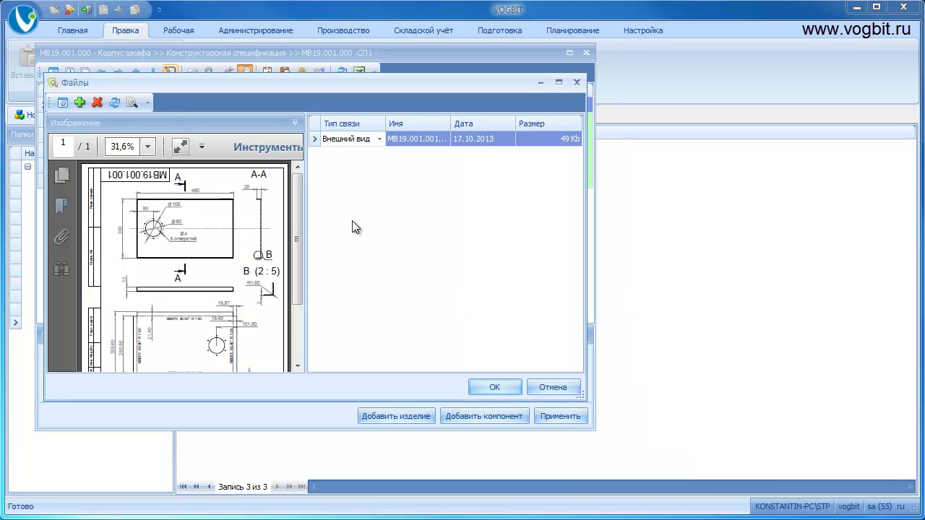
{"action": "scroll", "coordinate": [296, 264], "scroll_direction": "down", "scroll_amount": 3}
{"action": "scroll", "coordinate": [296, 246], "scroll_direction": "up", "scroll_amount": 3}
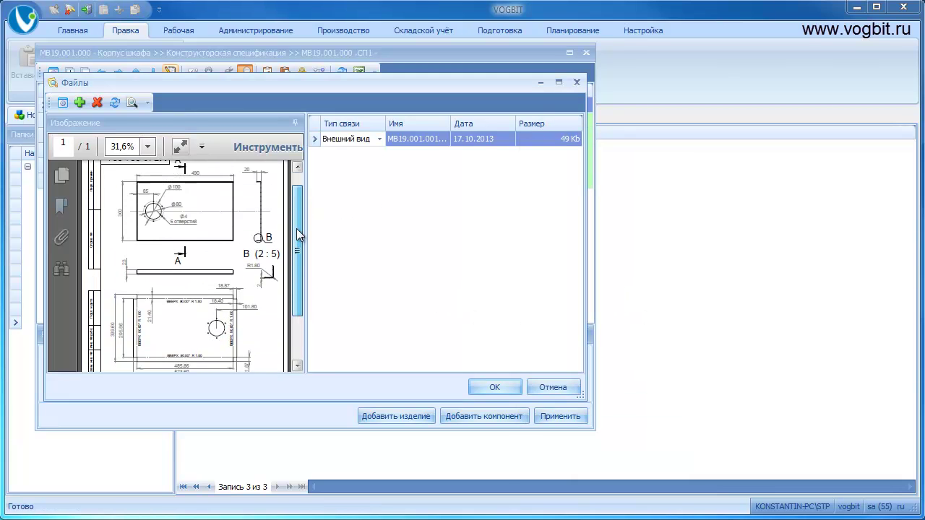
{"action": "left_click", "coordinate": [380, 142]}
{"action": "type", "text": "Чертёж"}
{"action": "left_click", "coordinate": [371, 168]}
{"action": "left_click", "coordinate": [496, 387]}
Attach the MB19.001.002 PDF drawing to the Боковина корпуса part with link type Чертёж and accept it
{"action": "left_click", "coordinate": [283, 121]}
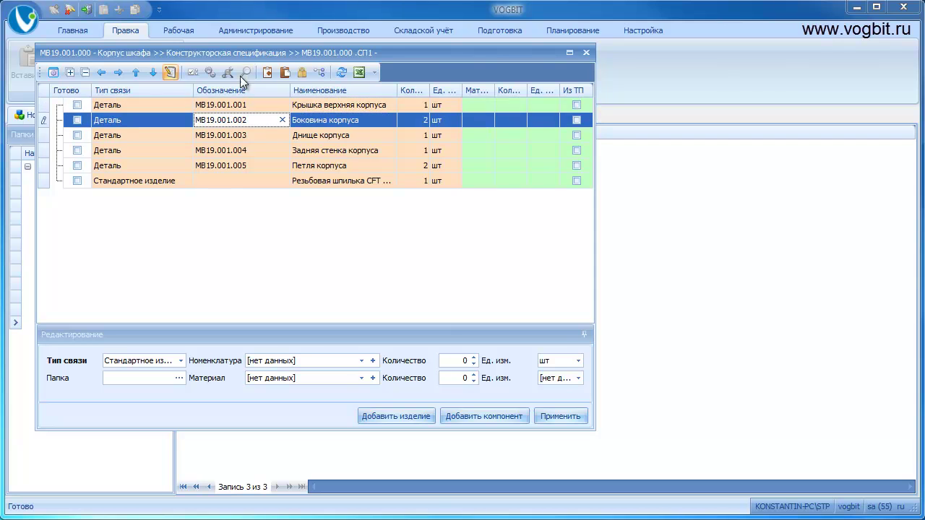
{"action": "left_click", "coordinate": [246, 72]}
{"action": "left_click_drag", "start_coordinate": [747, 282], "coordinate": [444, 274]}
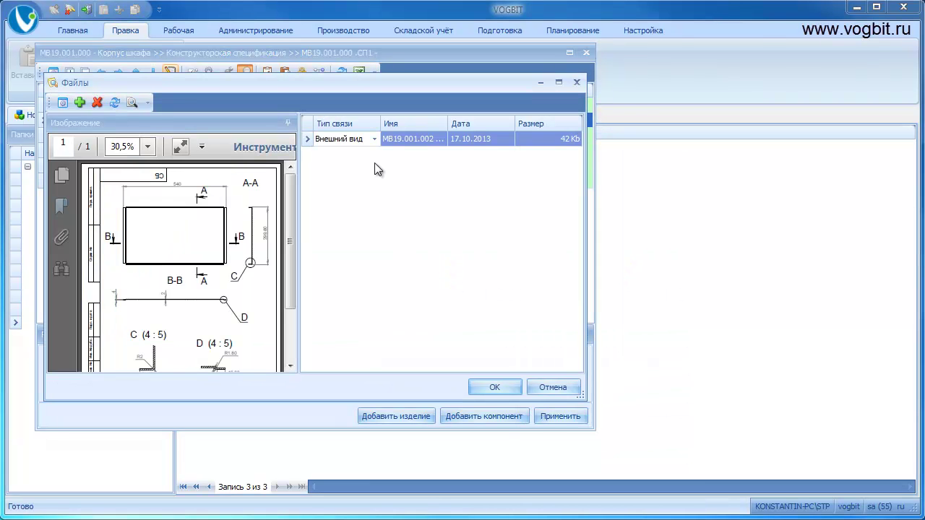
{"action": "left_click", "coordinate": [375, 138]}
{"action": "type", "text": "Чертёж"}
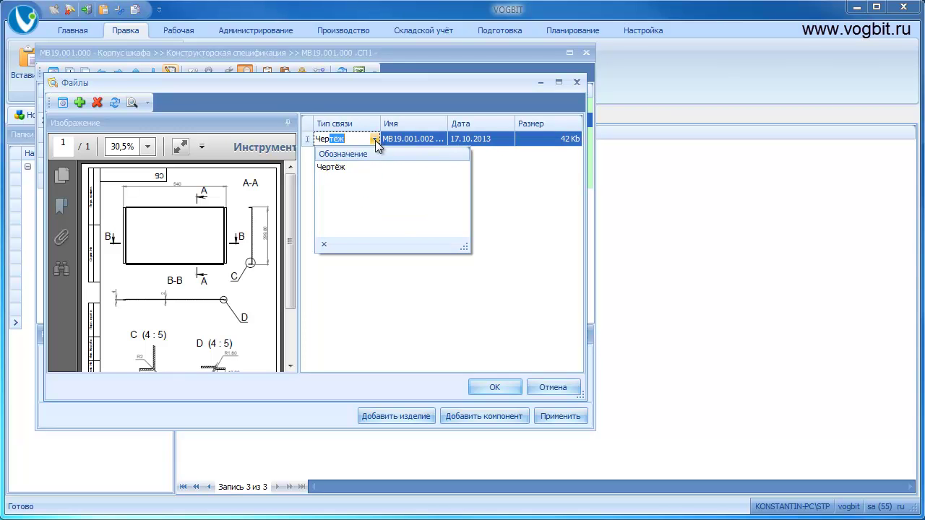
{"action": "left_click", "coordinate": [375, 167]}
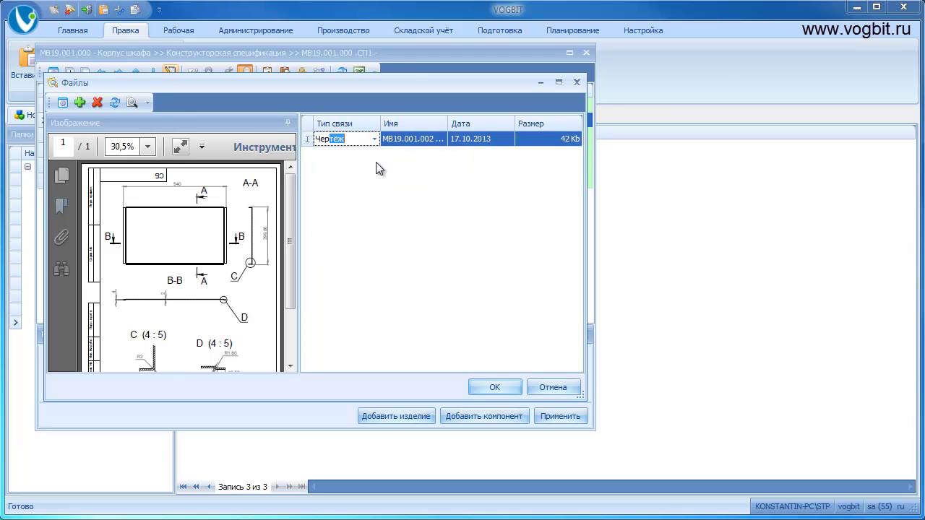
{"action": "left_click", "coordinate": [497, 377]}
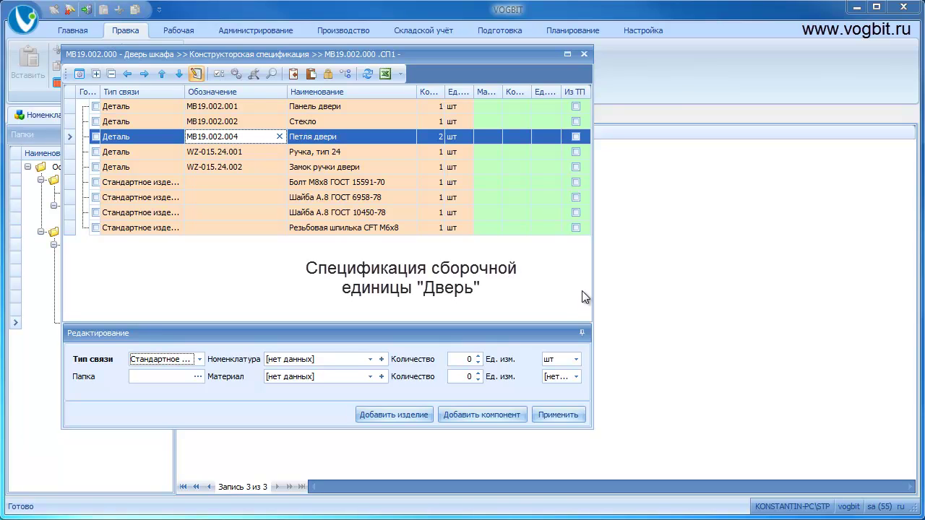
Close the Дверь шкафа specification and start a component collection for Шкаф монтажный in Готовая продукция, based on design specification MB19.000.000 .СП1
{"action": "left_click", "coordinate": [583, 54]}
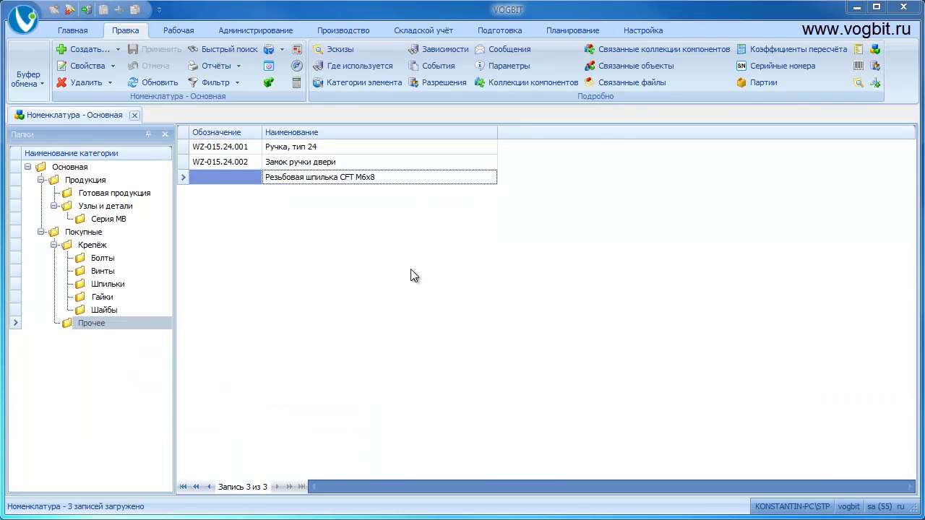
{"action": "left_click", "coordinate": [143, 194]}
{"action": "left_click", "coordinate": [293, 149]}
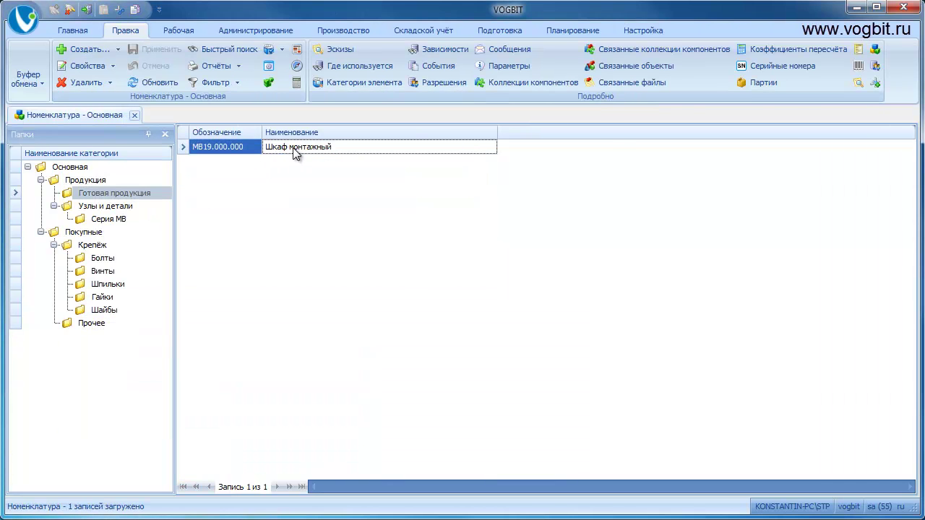
{"action": "left_click", "coordinate": [269, 83]}
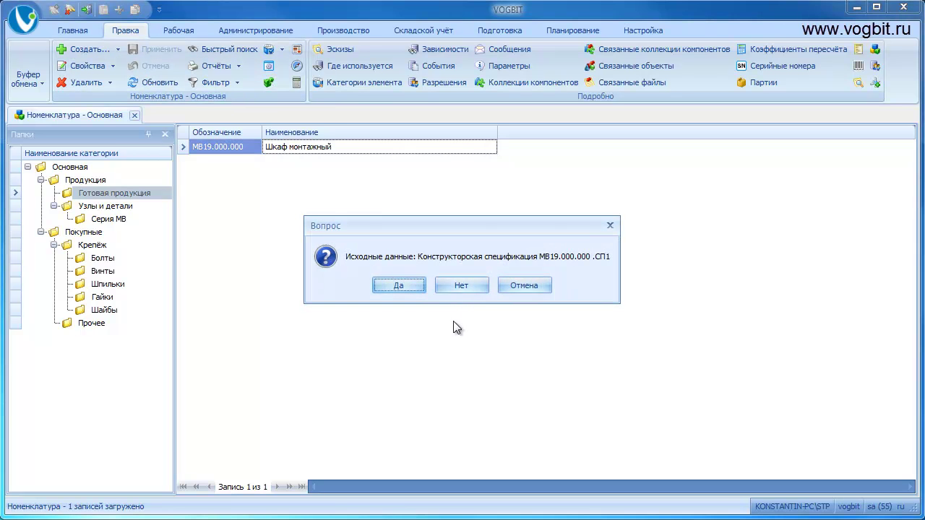
{"action": "left_click", "coordinate": [402, 287]}
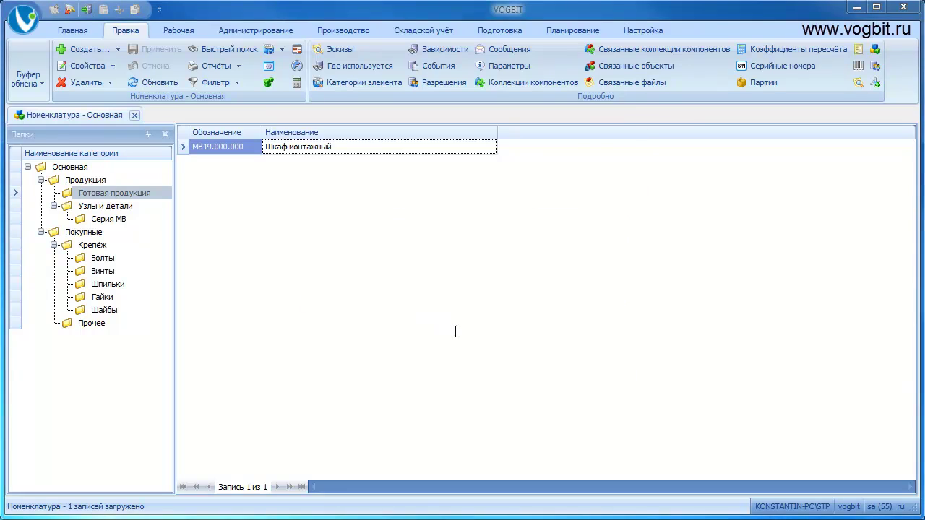
Give the new Заказная спецификация the designation MB19.000.000-P-1 and the name Стандартная комплектация, and save it
{"action": "left_click", "coordinate": [393, 184]}
{"action": "type", "text": "MB19.000.000-P-1"}
{"action": "left_click", "coordinate": [558, 183]}
{"action": "type", "text": "Стандартная компл"}
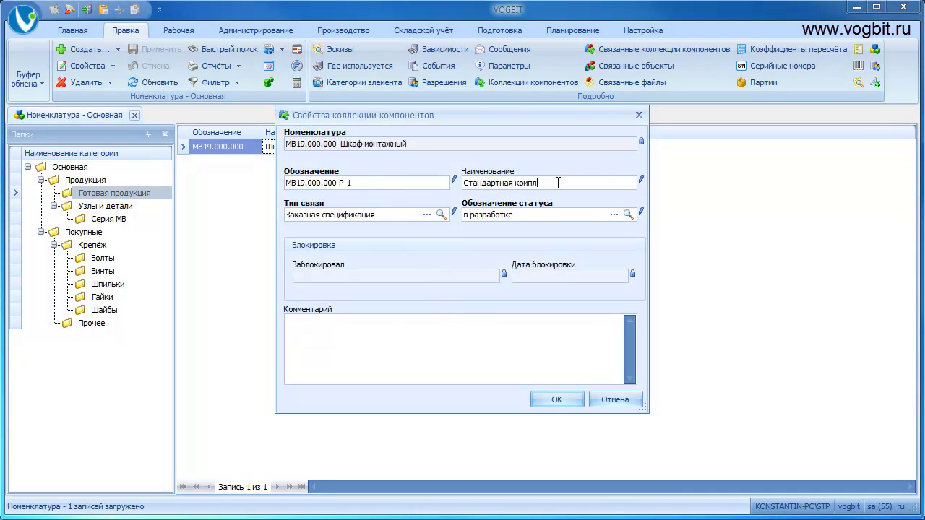
{"action": "type", "text": "ектация"}
{"action": "left_click", "coordinate": [555, 401]}
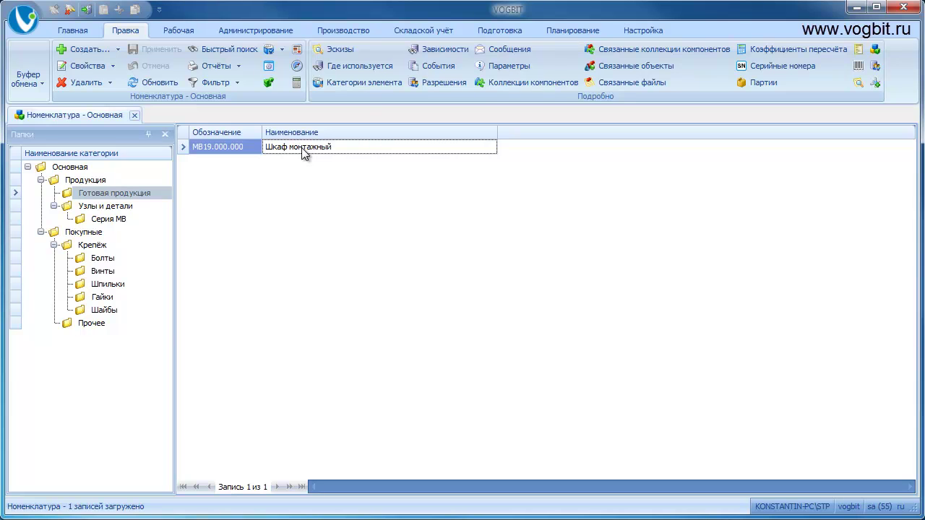
Open the product composition of Шкаф монтажный for order specification MB19.000.000-P-1, widening the selection window and its columns
{"action": "left_click", "coordinate": [479, 34]}
{"action": "left_click", "coordinate": [250, 81]}
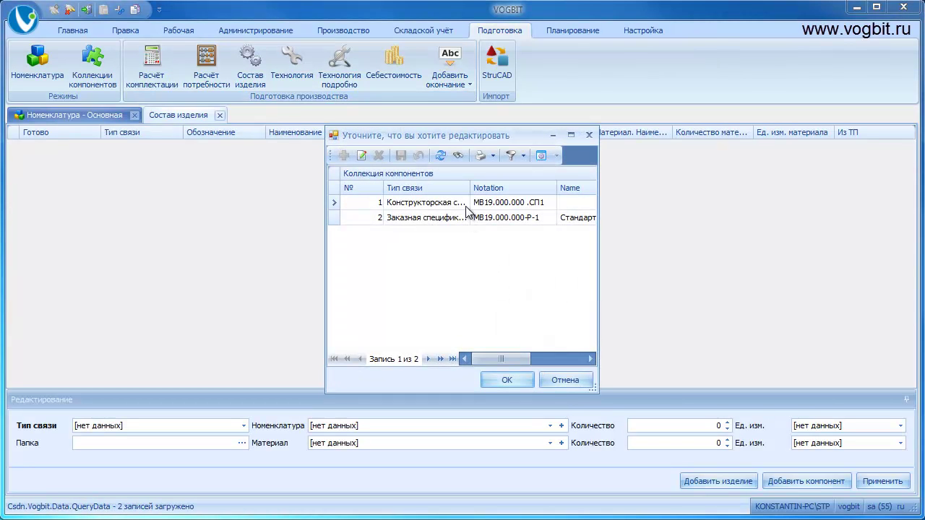
{"action": "left_click_drag", "start_coordinate": [599, 259], "coordinate": [822, 260]}
{"action": "left_click_drag", "start_coordinate": [470, 190], "coordinate": [505, 189]}
{"action": "left_click_drag", "start_coordinate": [672, 190], "coordinate": [713, 191]}
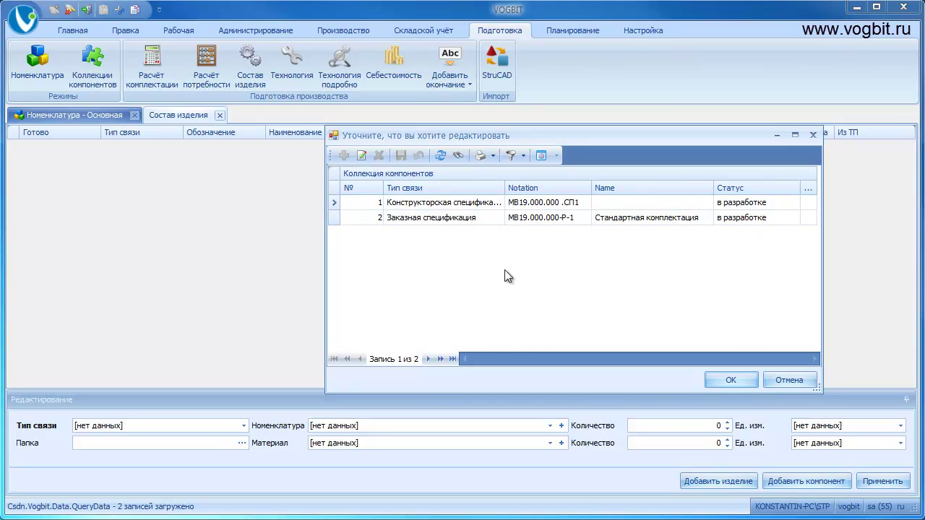
{"action": "left_click", "coordinate": [453, 220]}
{"action": "left_click", "coordinate": [731, 383]}
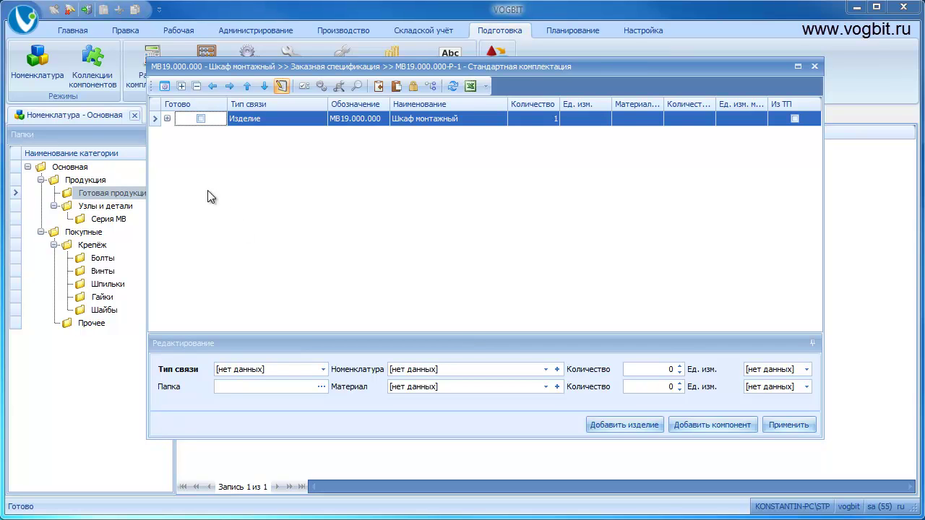
Examine the composition of Шкаф монтажный by expanding Корпус шкафа and Дверь шкафа and reviewing the remaining parts and standard items
{"action": "left_click", "coordinate": [166, 119]}
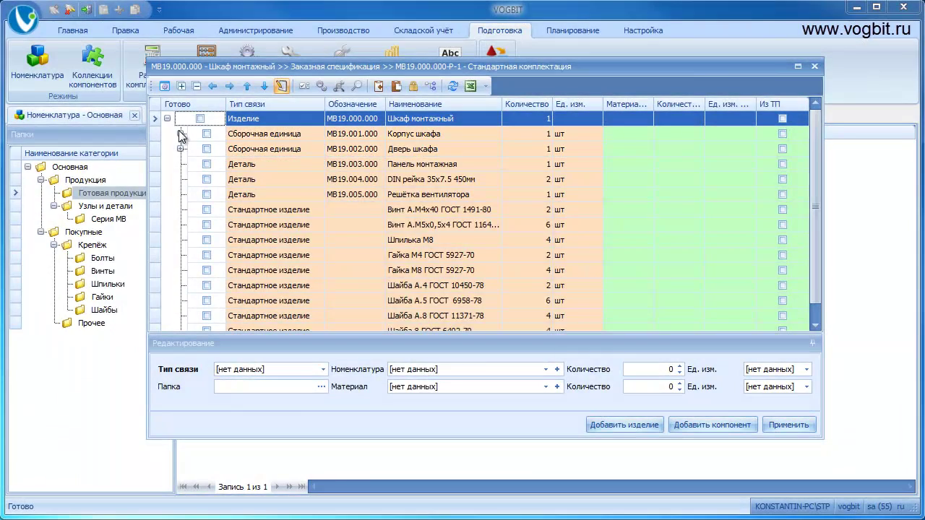
{"action": "left_click", "coordinate": [181, 134]}
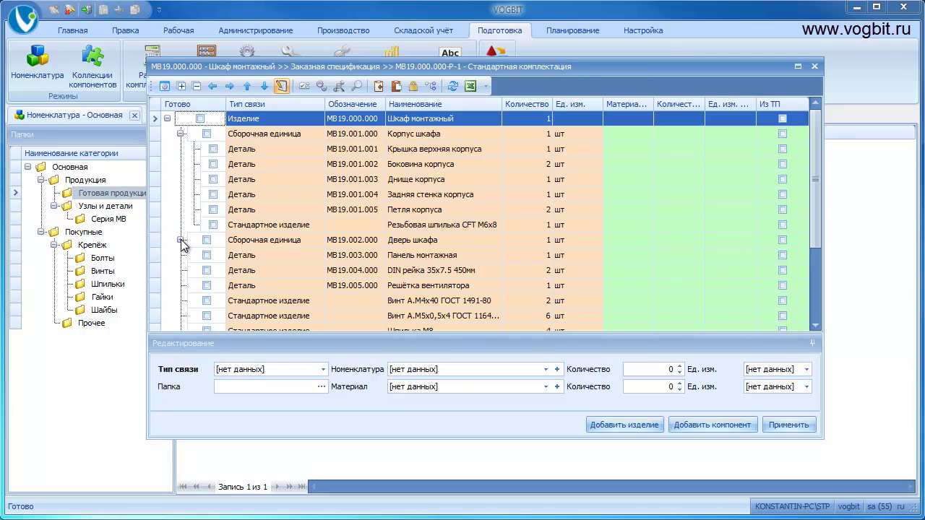
{"action": "left_click", "coordinate": [180, 239]}
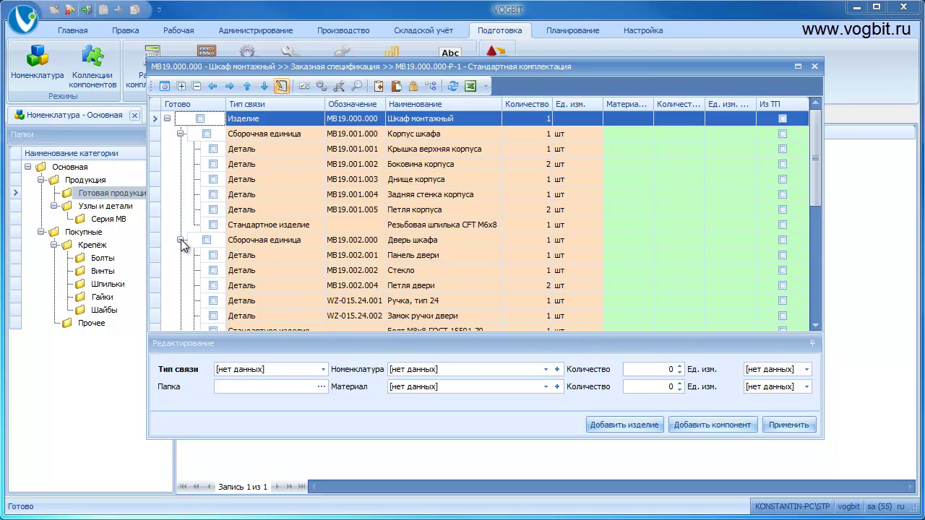
{"action": "scroll", "coordinate": [252, 239], "scroll_direction": "down", "scroll_amount": 2}
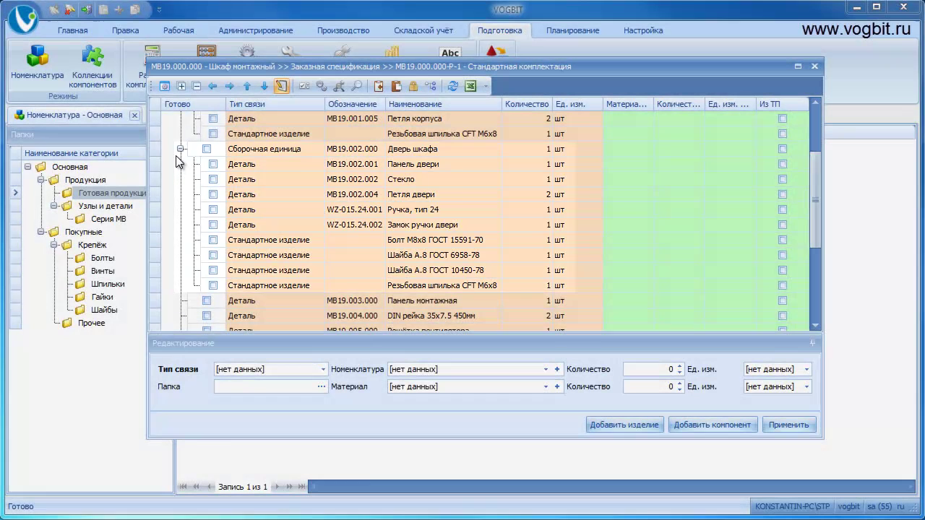
{"action": "left_click", "coordinate": [180, 148]}
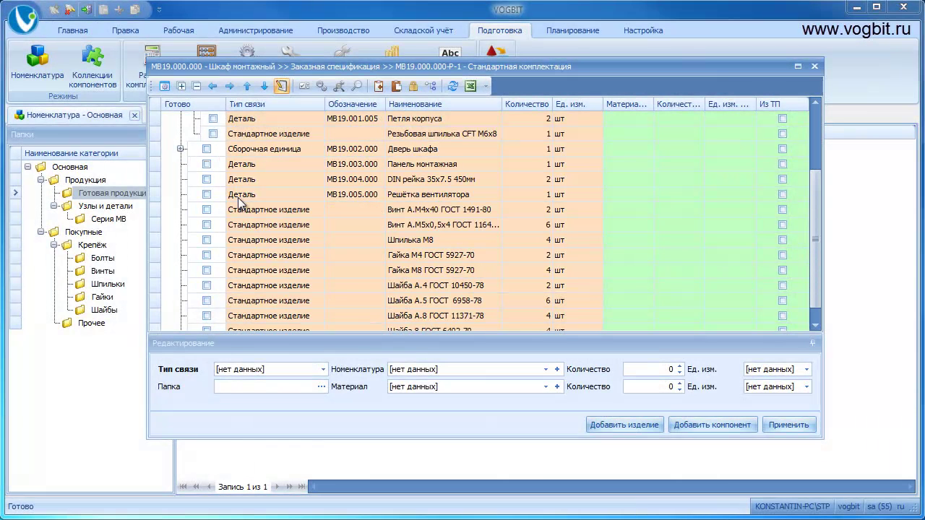
{"action": "scroll", "coordinate": [248, 210], "scroll_direction": "down", "scroll_amount": 1}
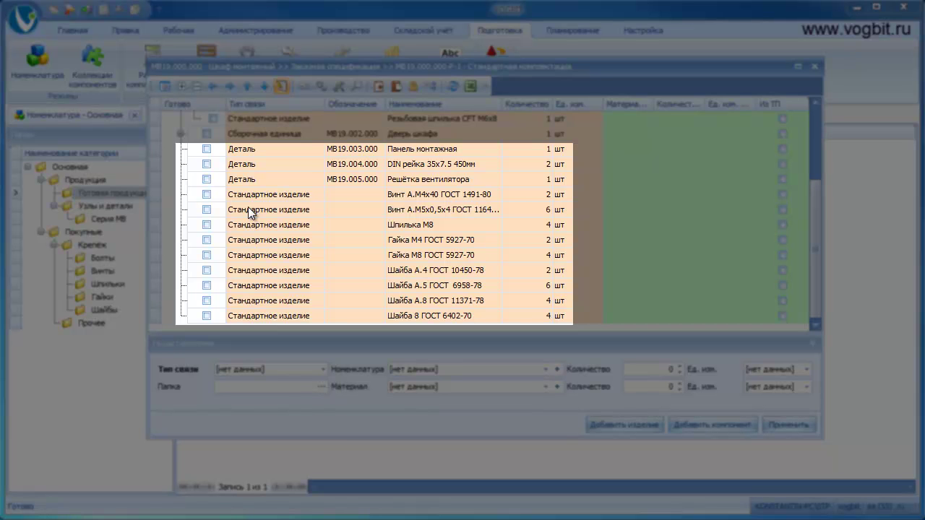
{"action": "scroll", "coordinate": [248, 210], "scroll_direction": "up", "scroll_amount": 3}
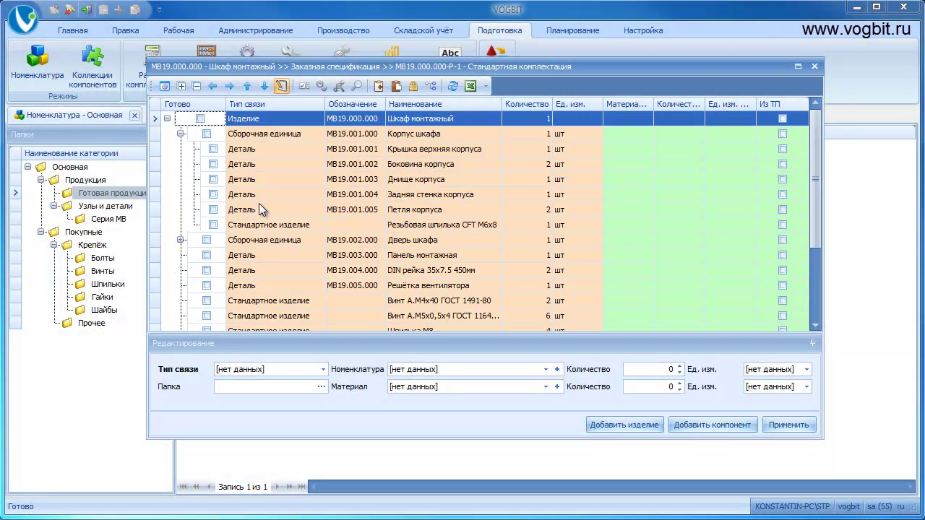
View the attached drawings of Днище корпуса and Крышка верхняя корпуса in enlarged previews
{"action": "left_click", "coordinate": [425, 181]}
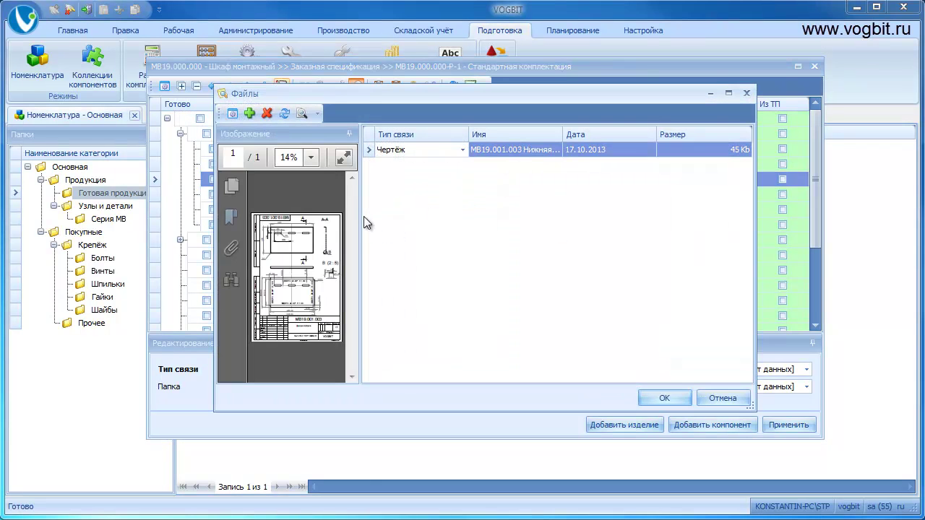
{"action": "mouse_move", "coordinate": [357, 213]}
{"action": "left_mouse_down"}
{"action": "mouse_move", "coordinate": [516, 232]}
{"action": "mouse_move", "coordinate": [503, 295]}
{"action": "mouse_move", "coordinate": [510, 216]}
{"action": "left_mouse_up"}
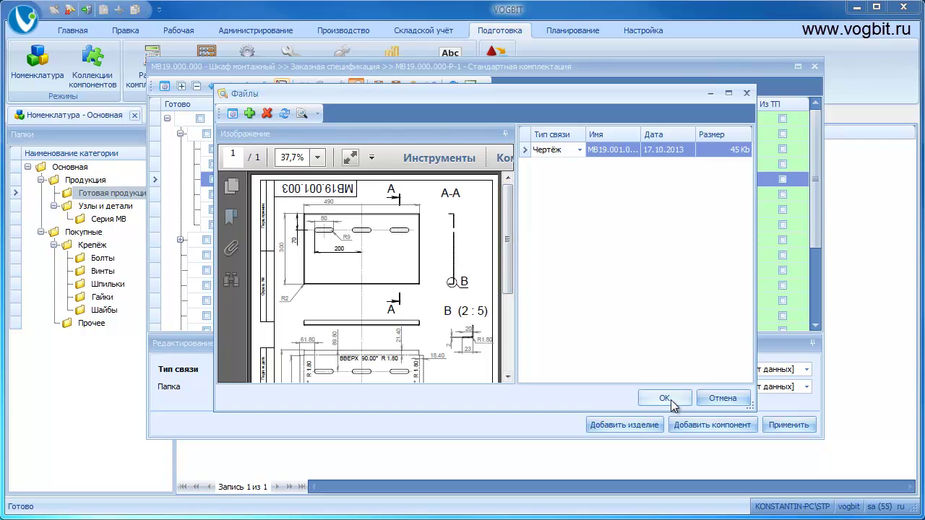
{"action": "left_click", "coordinate": [664, 398]}
{"action": "left_click", "coordinate": [431, 150]}
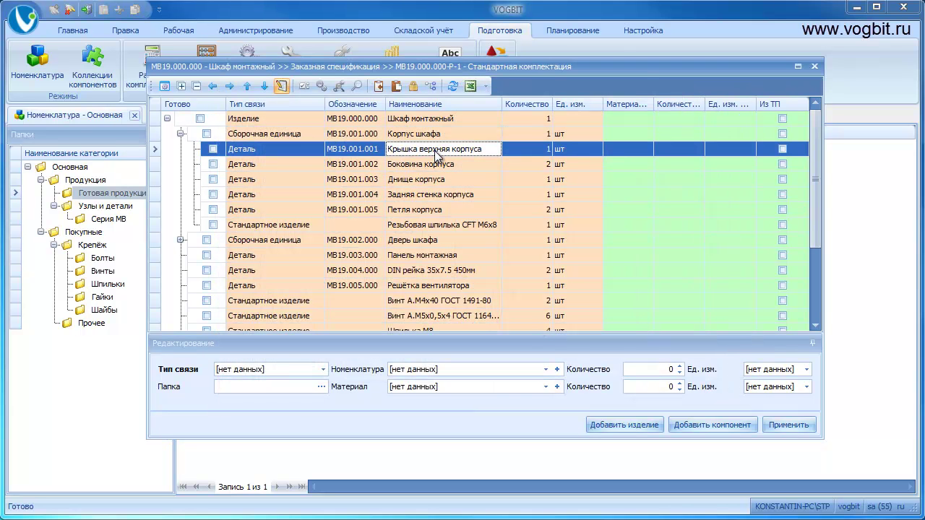
{"action": "left_click", "coordinate": [356, 85]}
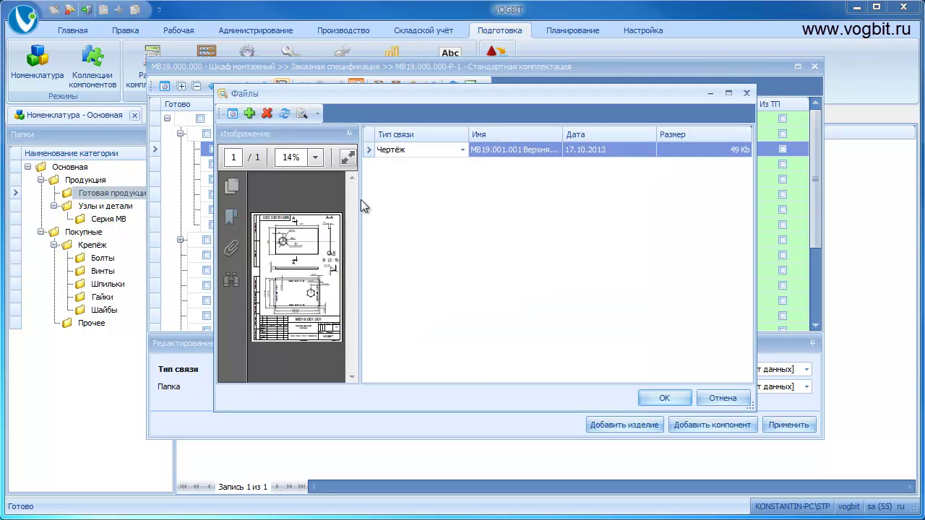
{"action": "mouse_move", "coordinate": [359, 200]}
{"action": "left_mouse_down"}
{"action": "mouse_move", "coordinate": [494, 206]}
{"action": "mouse_move", "coordinate": [489, 311]}
{"action": "mouse_move", "coordinate": [509, 194]}
{"action": "left_mouse_up"}
{"action": "left_click", "coordinate": [654, 399]}
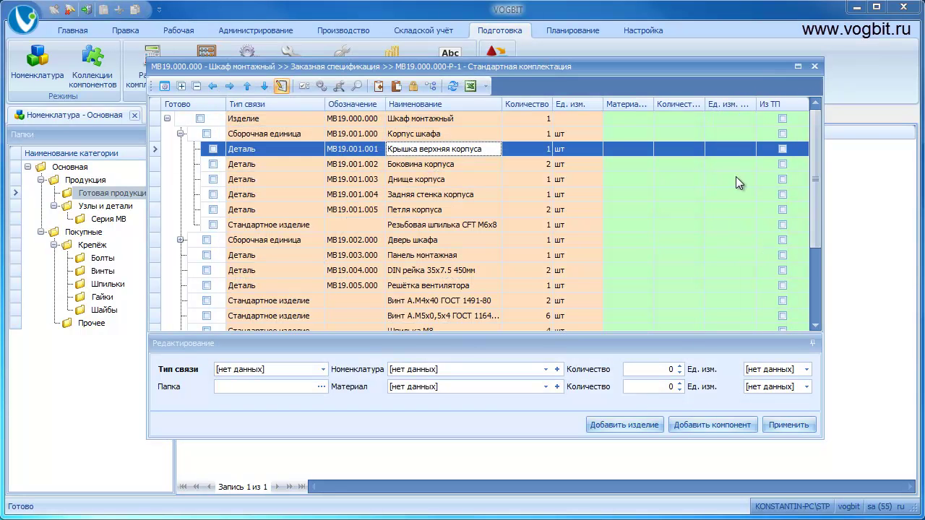